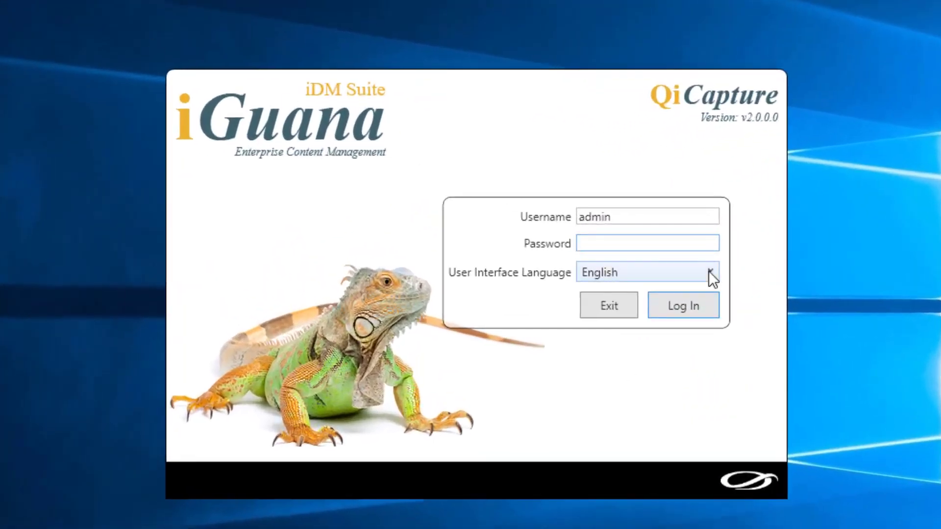
- Log in with the administrator account and its password, keeping the interface language English
{"action": "left_click", "coordinate": [709, 271]}
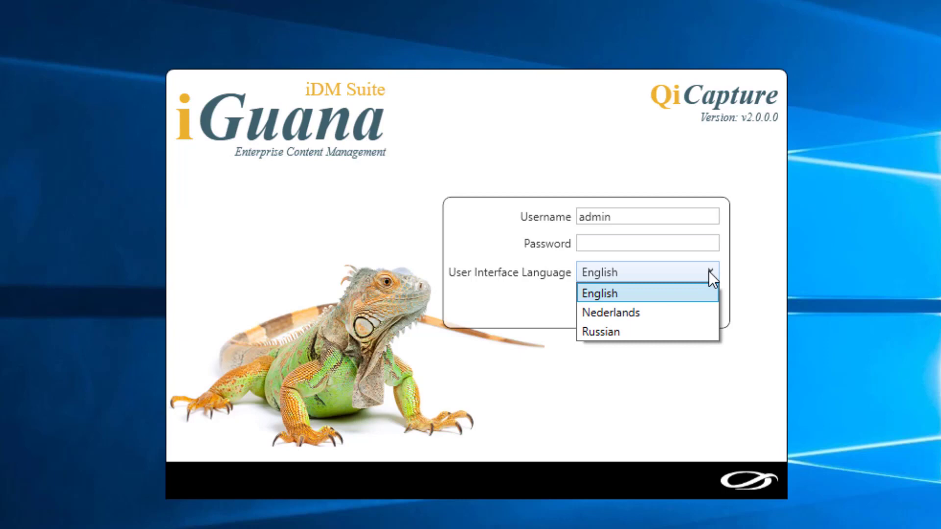
{"action": "left_click", "coordinate": [708, 271]}
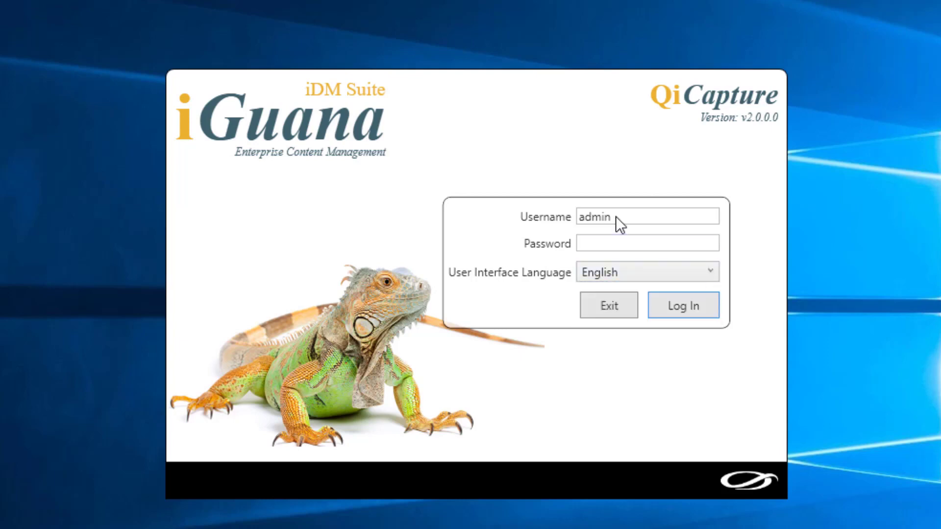
{"action": "left_click_drag", "start_coordinate": [618, 217], "coordinate": [581, 217]}
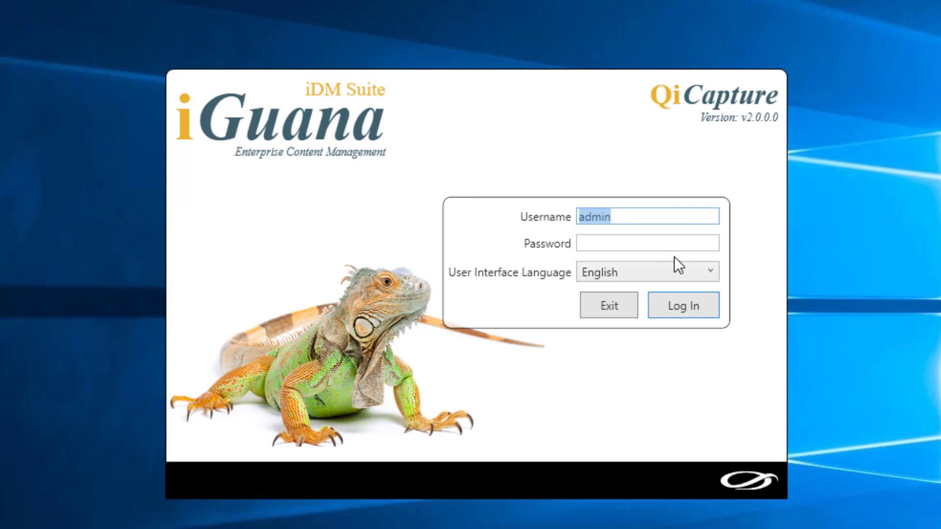
{"action": "left_click", "coordinate": [598, 242]}
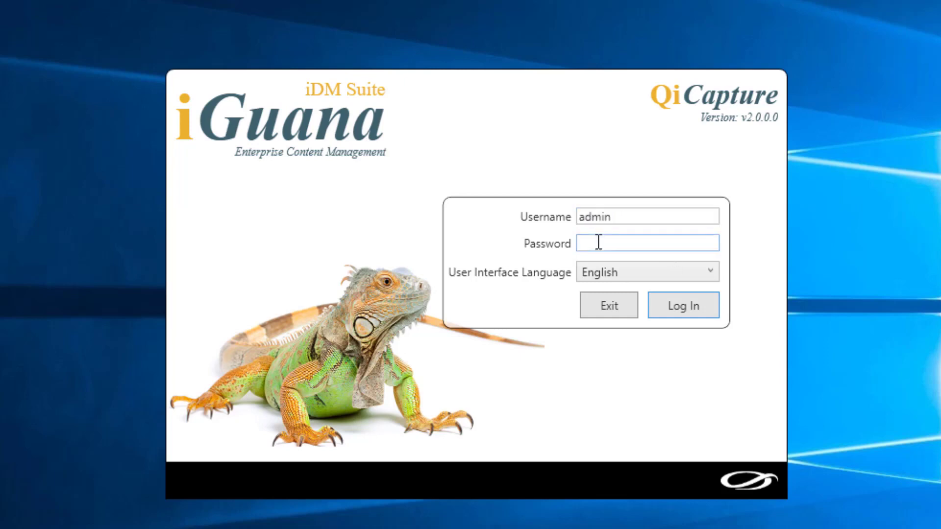
{"action": "type", "text": "1234"}
{"action": "key", "text": "Return"}
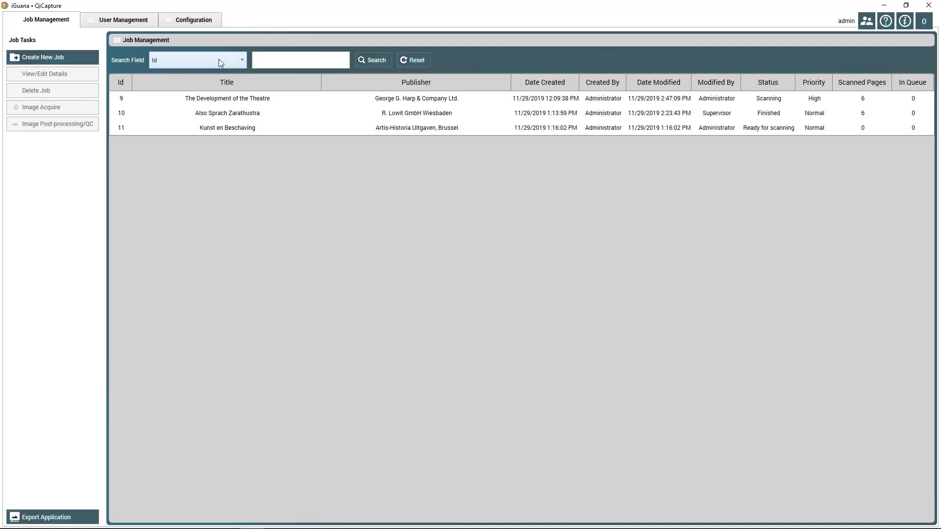
{"action": "left_click", "coordinate": [244, 61]}
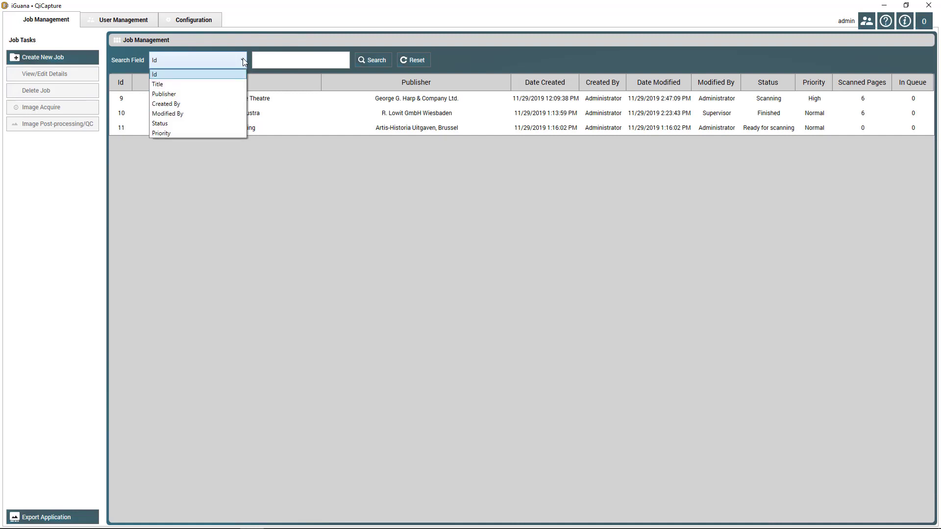
{"action": "left_click", "coordinate": [190, 124]}
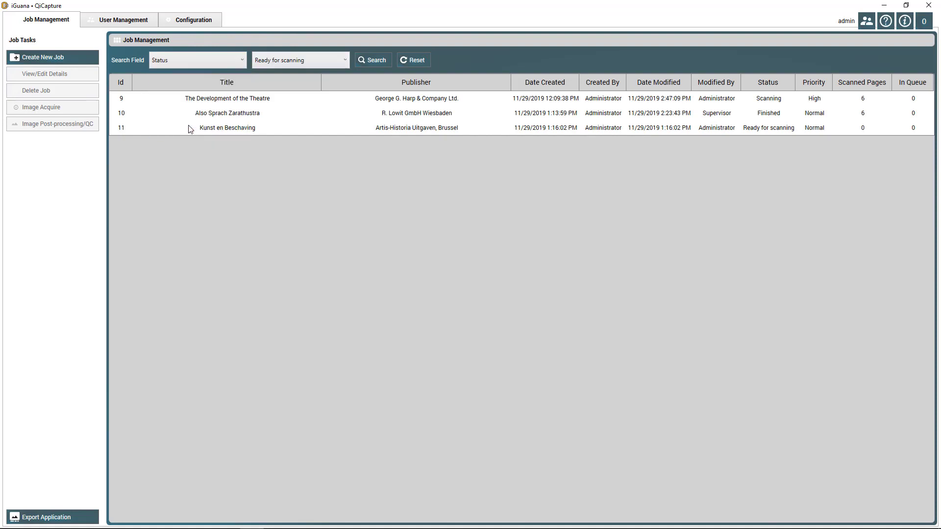
{"action": "left_click", "coordinate": [343, 60]}
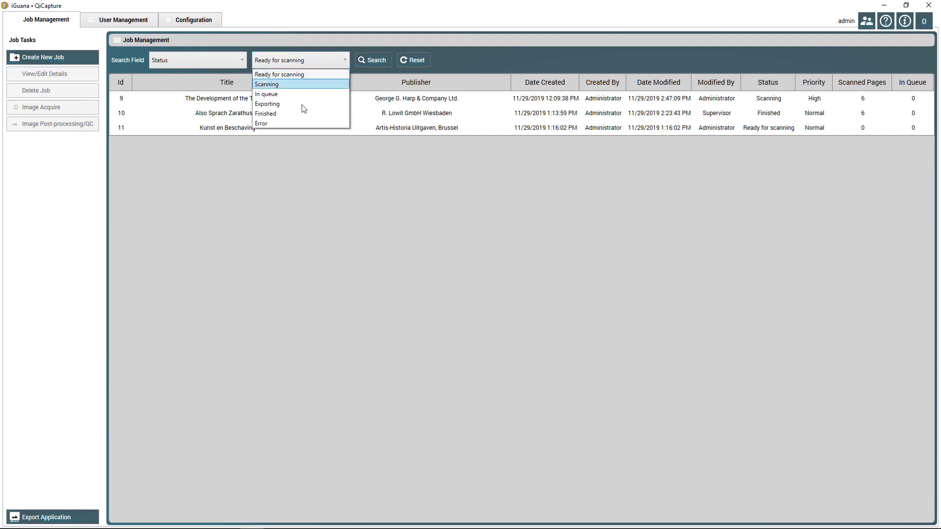
{"action": "left_click", "coordinate": [297, 114]}
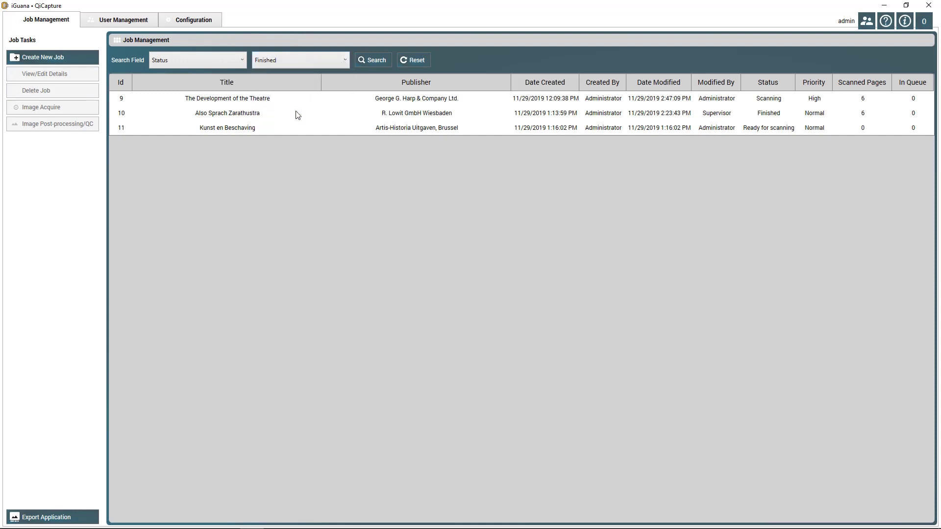
{"action": "left_click", "coordinate": [346, 60]}
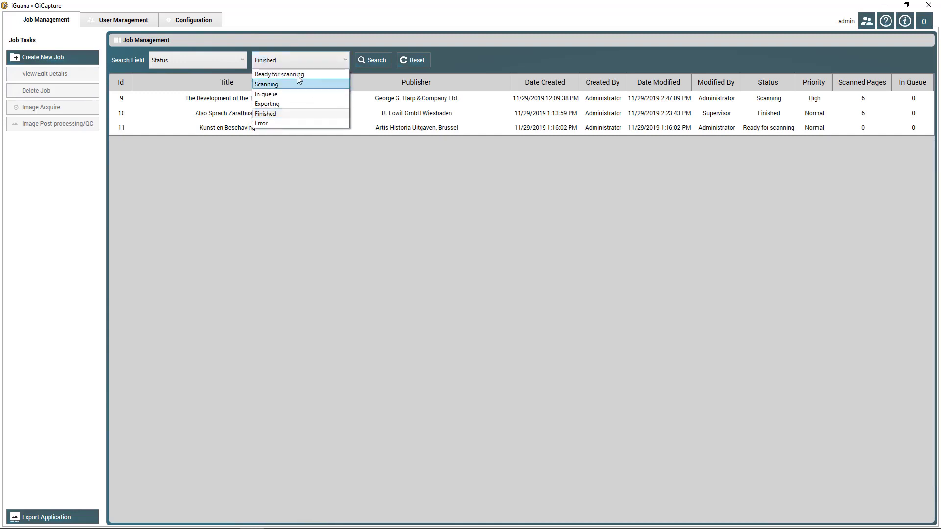
{"action": "left_click", "coordinate": [299, 74]}
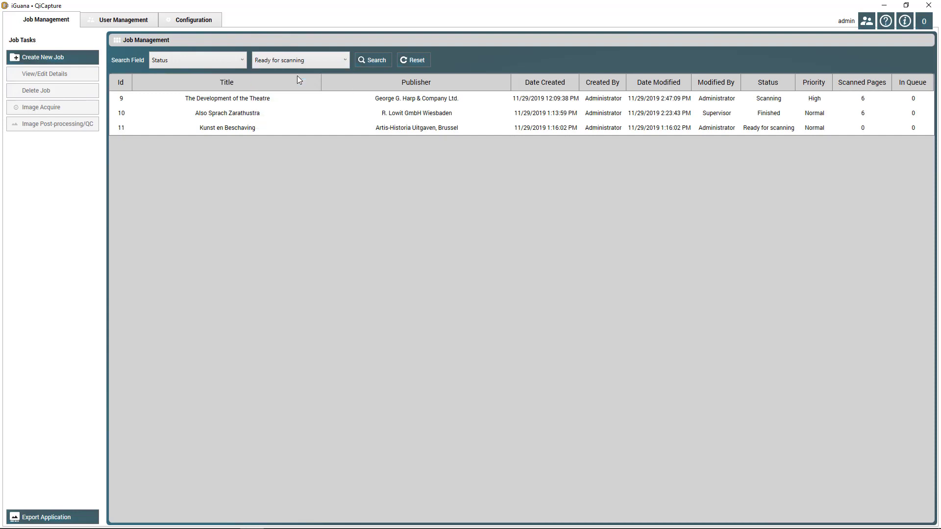
{"action": "left_click", "coordinate": [382, 62]}
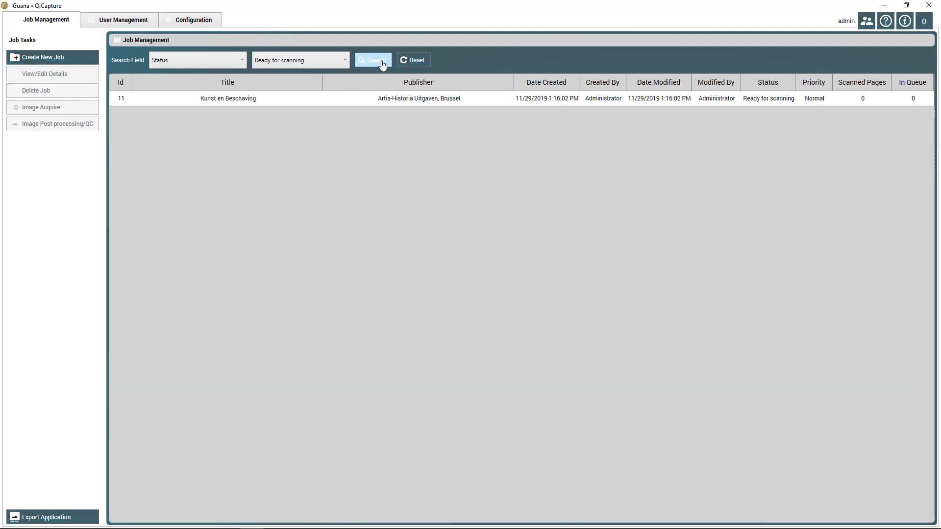
{"action": "left_click", "coordinate": [241, 61]}
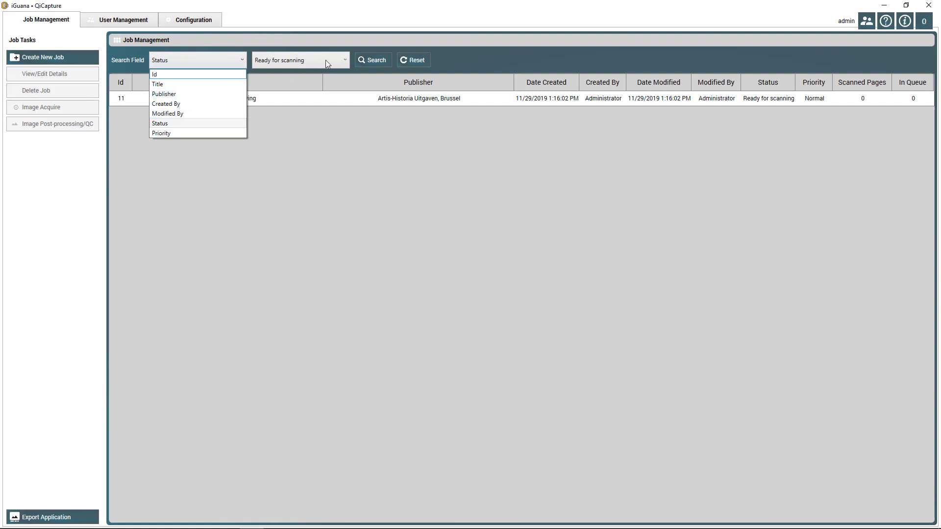
{"action": "left_click", "coordinate": [192, 74]}
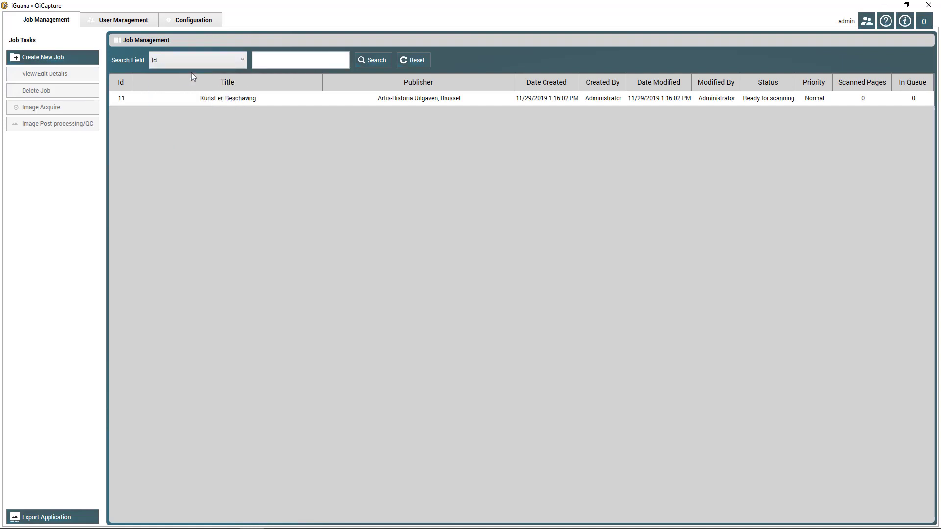
{"action": "left_click", "coordinate": [378, 61]}
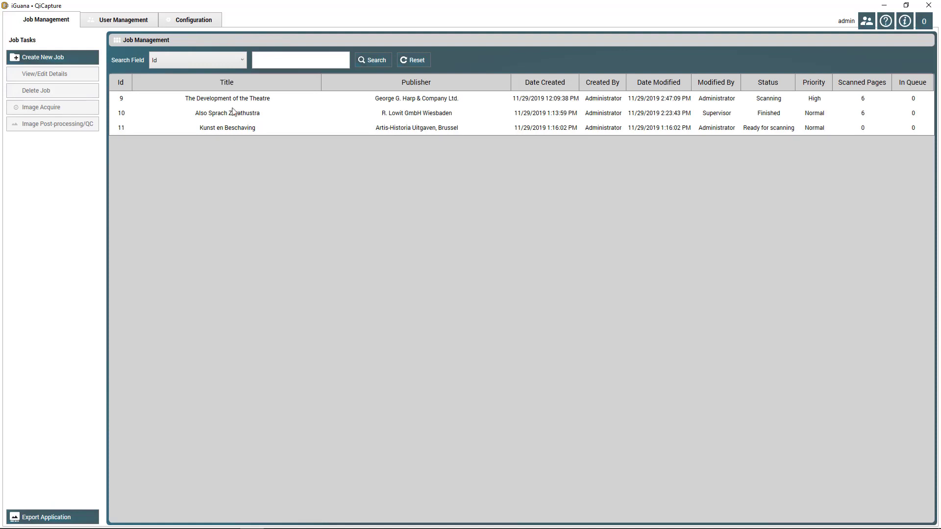
- Create a new job titled 'Job demo' with publisher and author 'demo' at Normal priority
{"action": "left_click", "coordinate": [51, 58]}
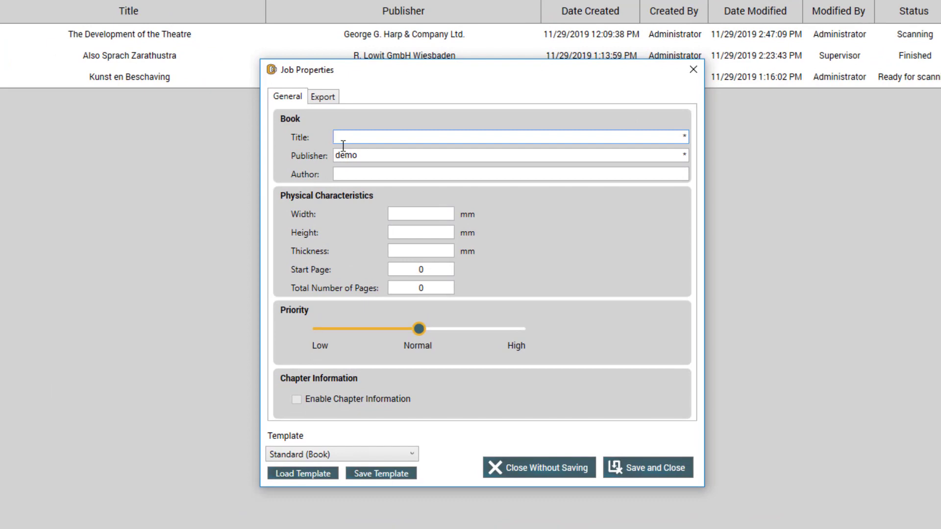
{"action": "type", "text": "Job demo"}
{"action": "double_click", "coordinate": [372, 158]}
{"action": "type", "text": "de"}
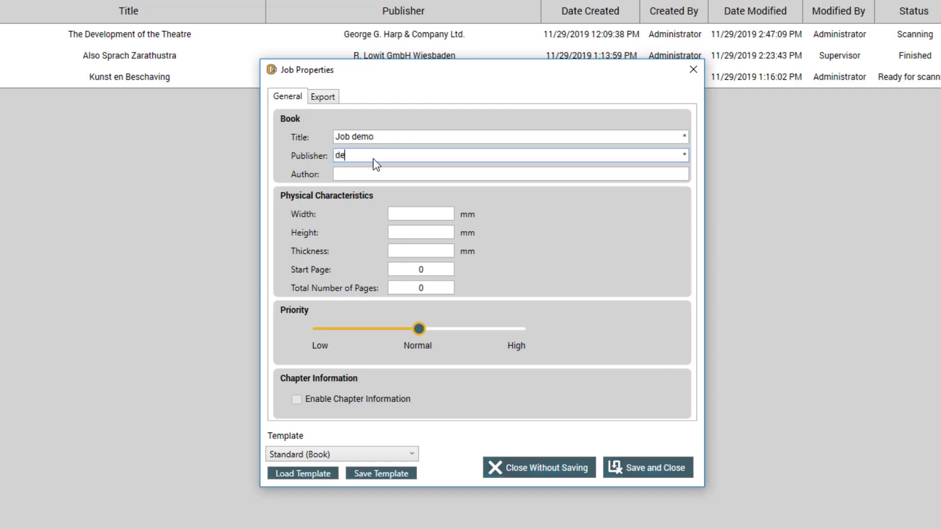
{"action": "type", "text": "mo"}
{"action": "left_click", "coordinate": [347, 172]}
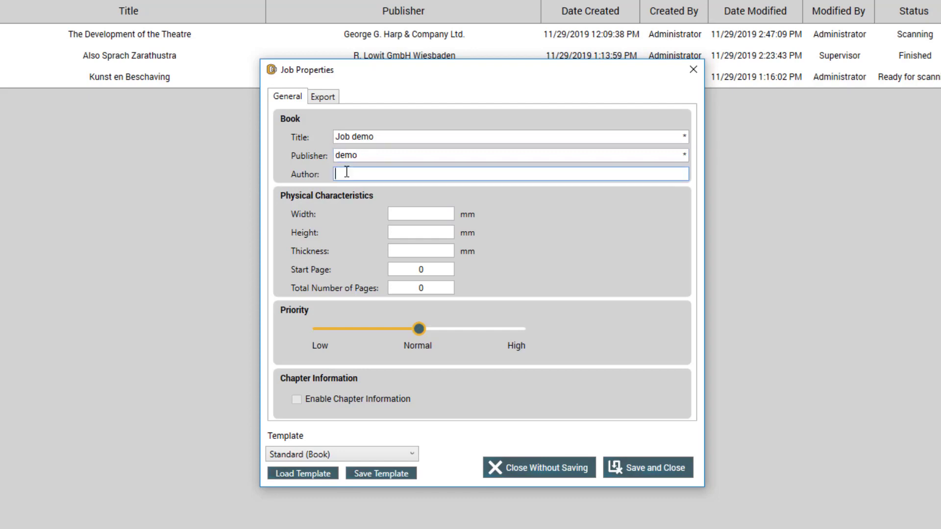
{"action": "type", "text": "demo"}
{"action": "left_click_drag", "start_coordinate": [419, 331], "coordinate": [487, 339]}
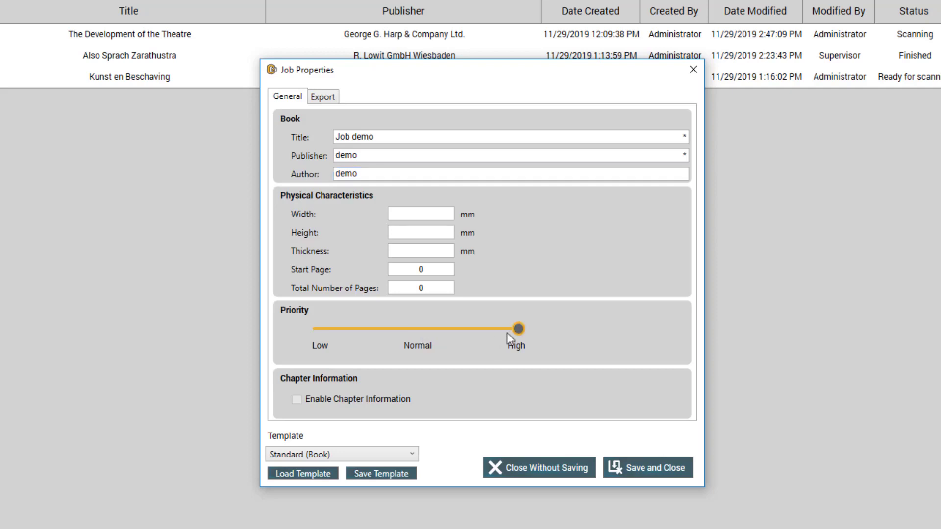
{"action": "left_click_drag", "start_coordinate": [516, 328], "coordinate": [451, 325]}
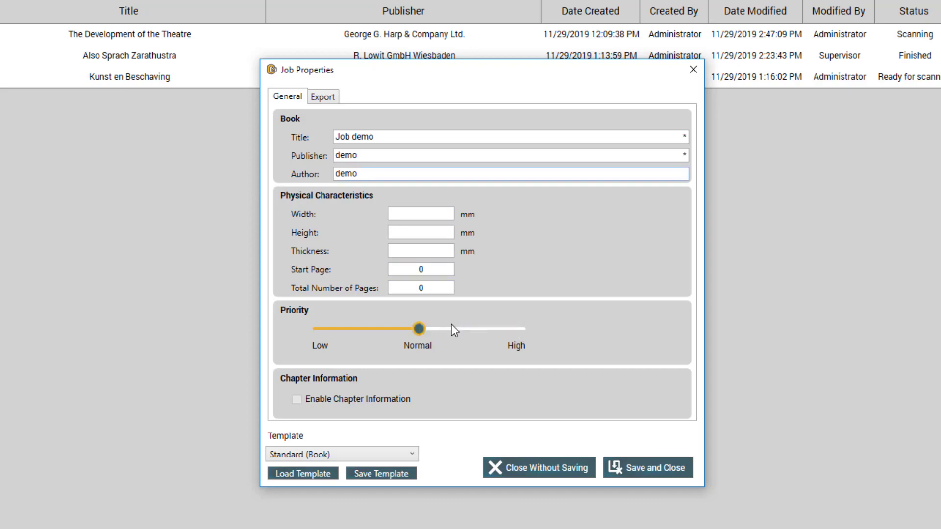
{"action": "left_click", "coordinate": [327, 98]}
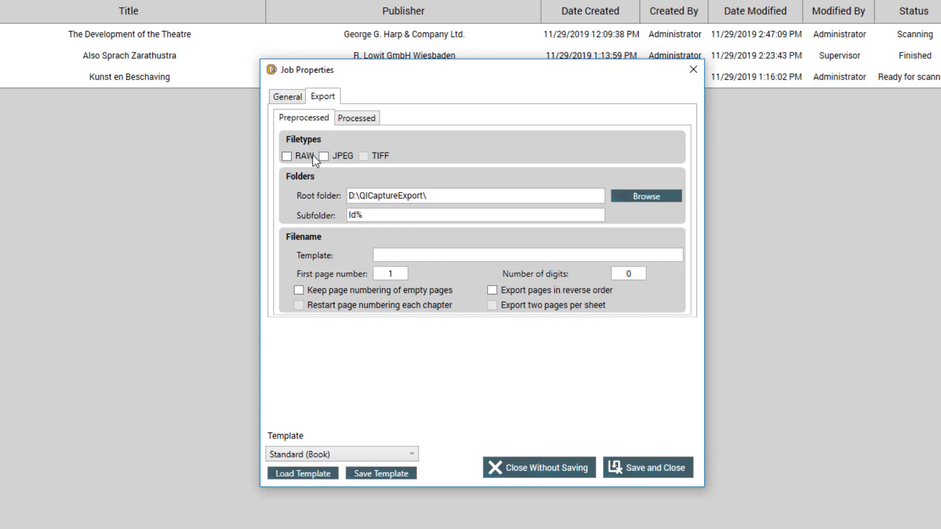
- Set processed export to uncompressed TIFF (Group4 off) plus regular JPEG output
{"action": "left_click", "coordinate": [359, 118]}
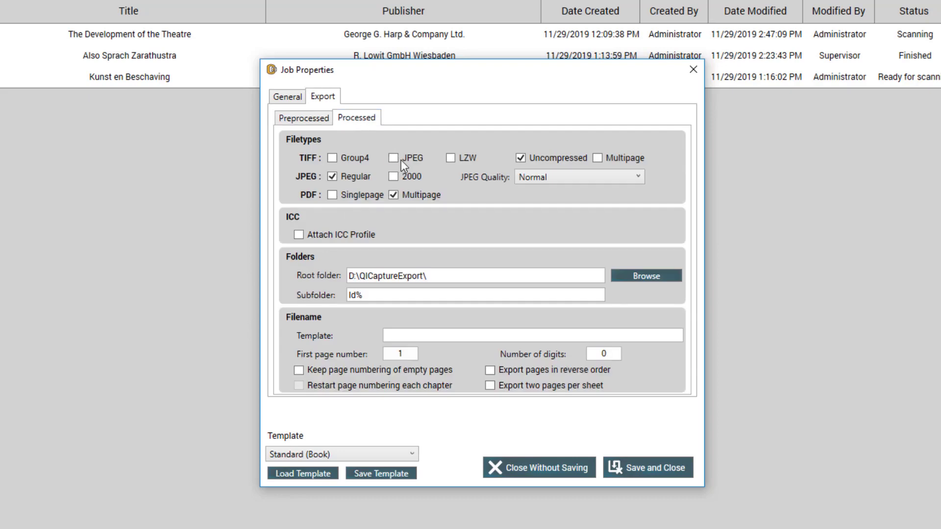
{"action": "left_click", "coordinate": [333, 158]}
{"action": "left_click", "coordinate": [332, 177]}
- Name exported files with template 'prefix_', 3 digits, first page number 10
{"action": "left_click", "coordinate": [404, 338]}
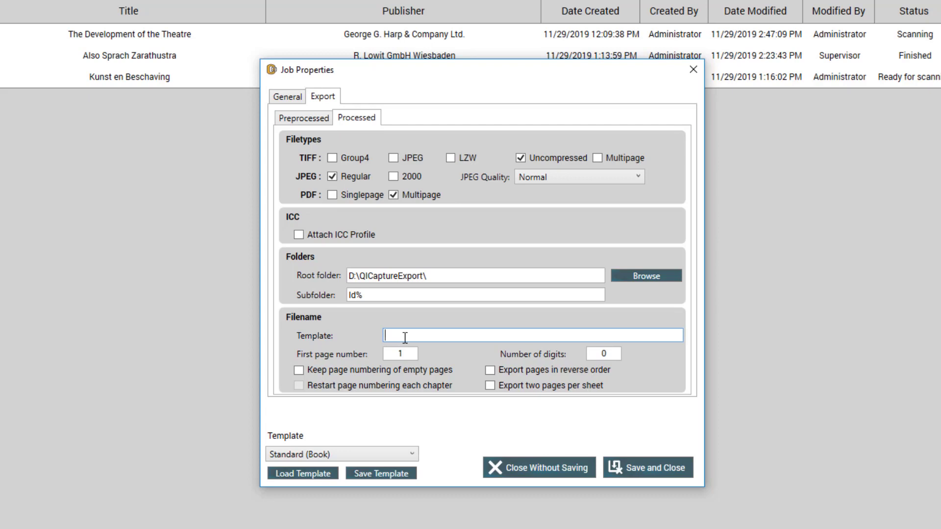
{"action": "type", "text": "prefix_"}
{"action": "left_click_drag", "start_coordinate": [607, 352], "coordinate": [590, 351]}
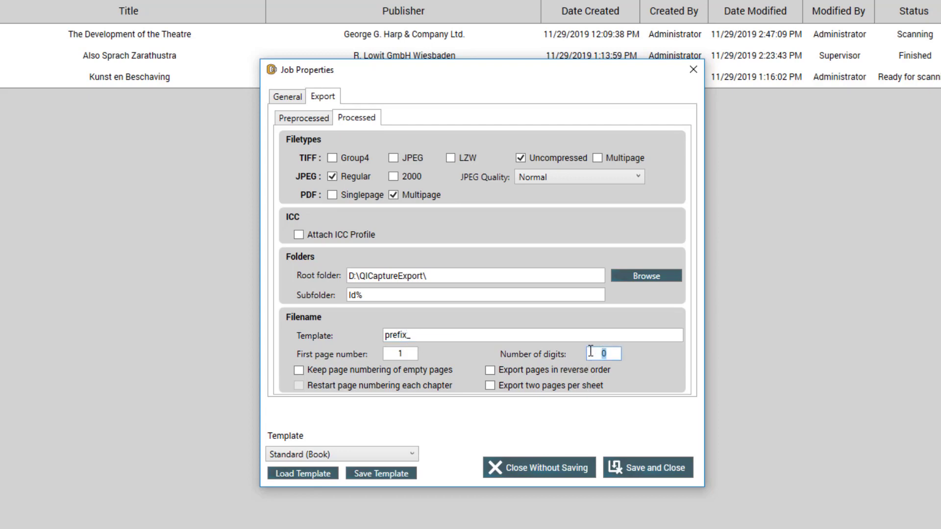
{"action": "type", "text": "3"}
{"action": "left_click_drag", "start_coordinate": [412, 352], "coordinate": [397, 352]}
{"action": "type", "text": "10"}
- Save these job settings as a template named 'My template'
{"action": "left_click", "coordinate": [396, 473]}
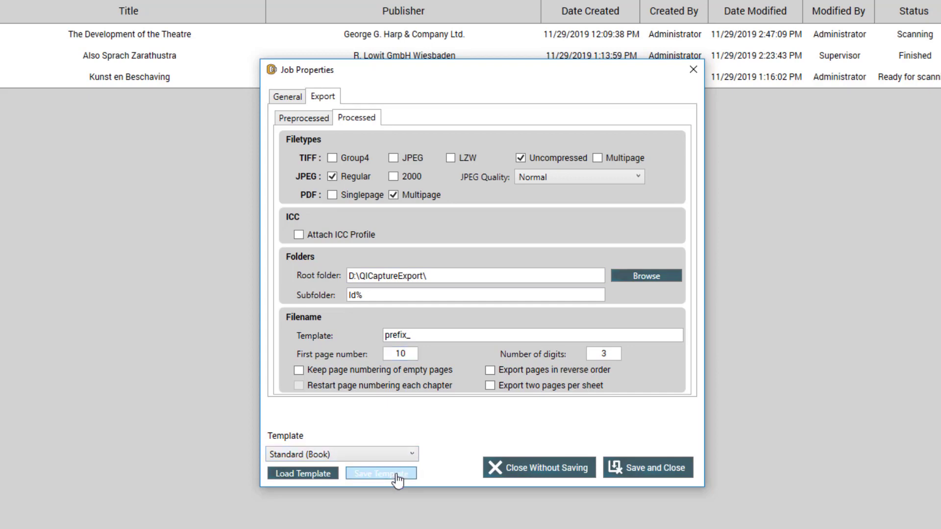
{"action": "left_click", "coordinate": [461, 275]}
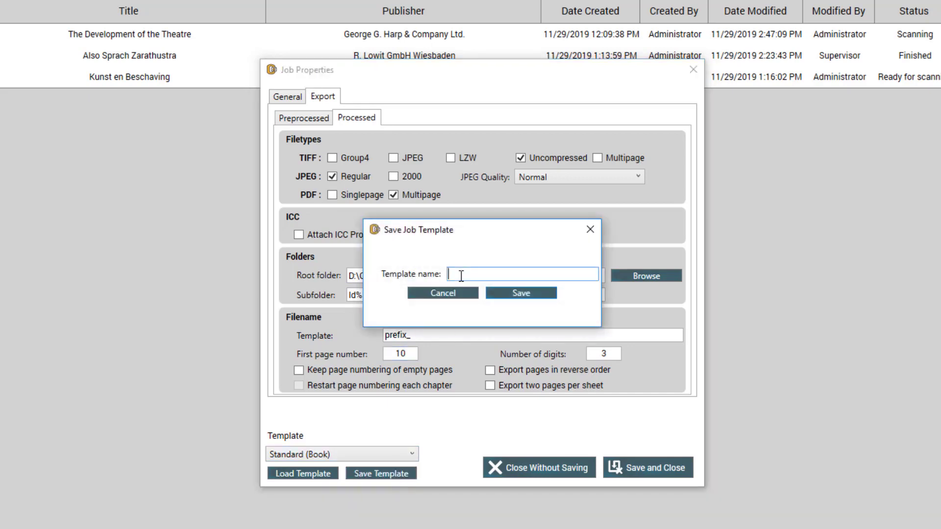
{"action": "type", "text": "My template"}
{"action": "left_click", "coordinate": [537, 294]}
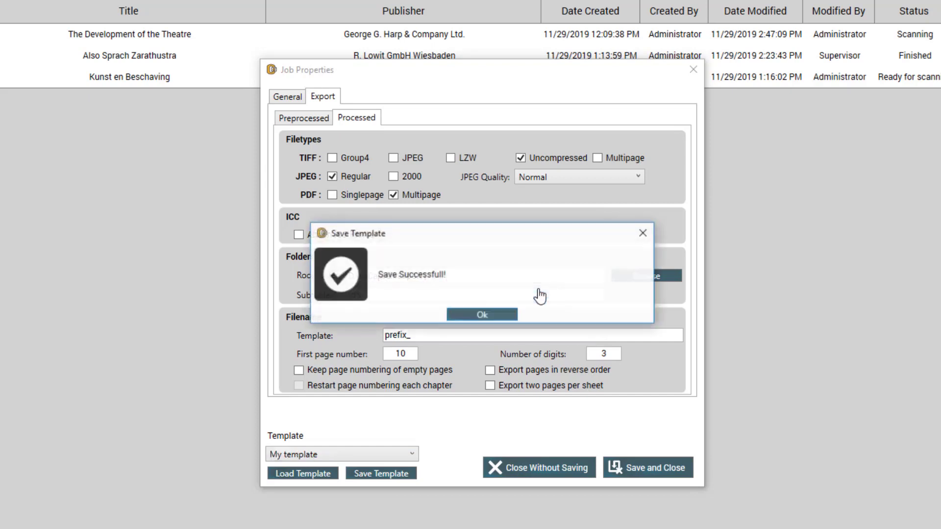
{"action": "left_click", "coordinate": [496, 316]}
- Apply 'My template' to the job and save and close it
{"action": "left_click", "coordinate": [404, 458]}
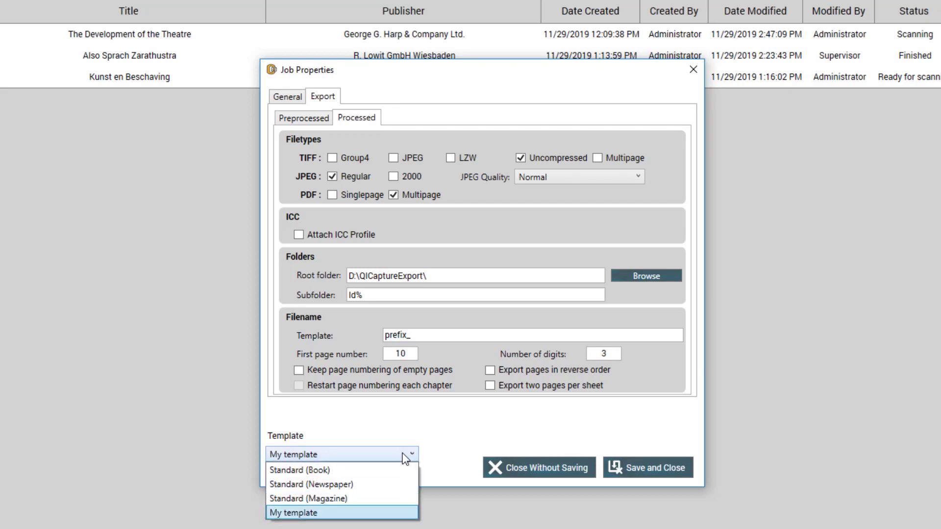
{"action": "left_click", "coordinate": [460, 435]}
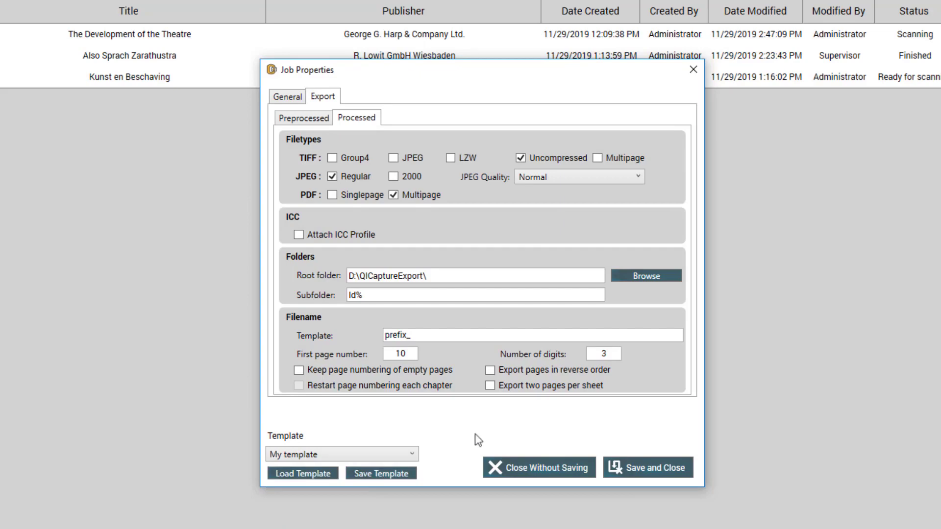
{"action": "left_click", "coordinate": [631, 470]}
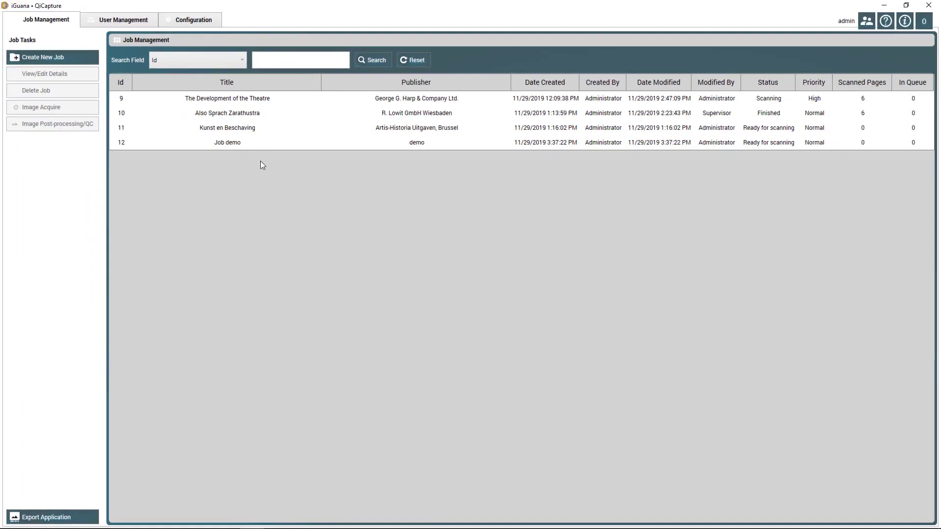
{"action": "left_click", "coordinate": [222, 142]}
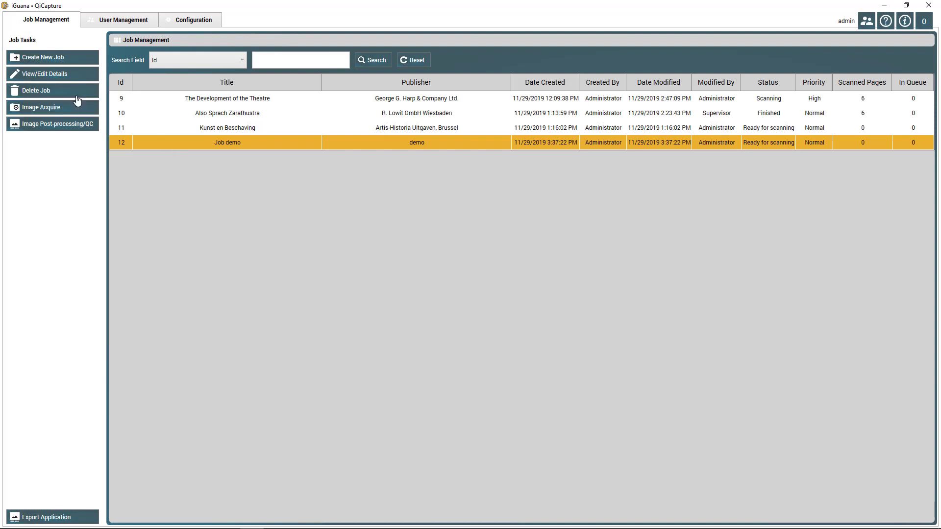
{"action": "left_click", "coordinate": [64, 76]}
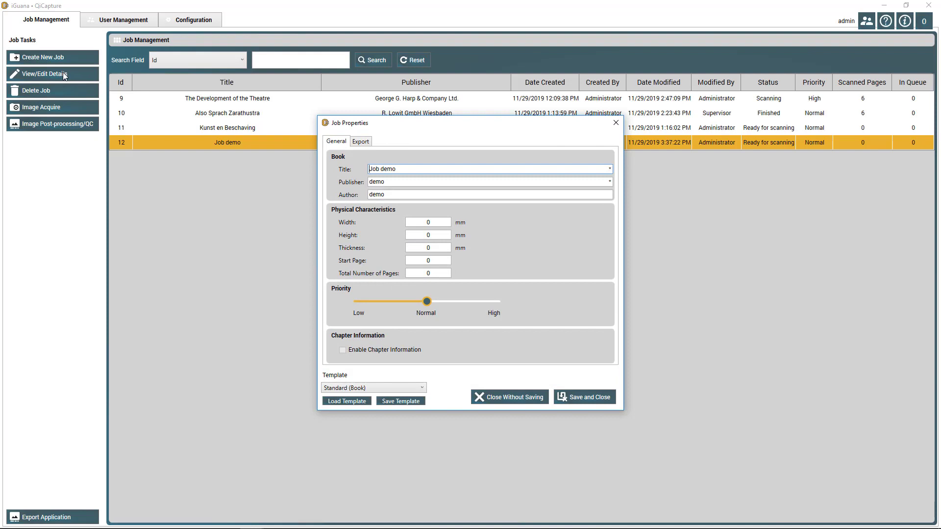
{"action": "left_click", "coordinate": [522, 399]}
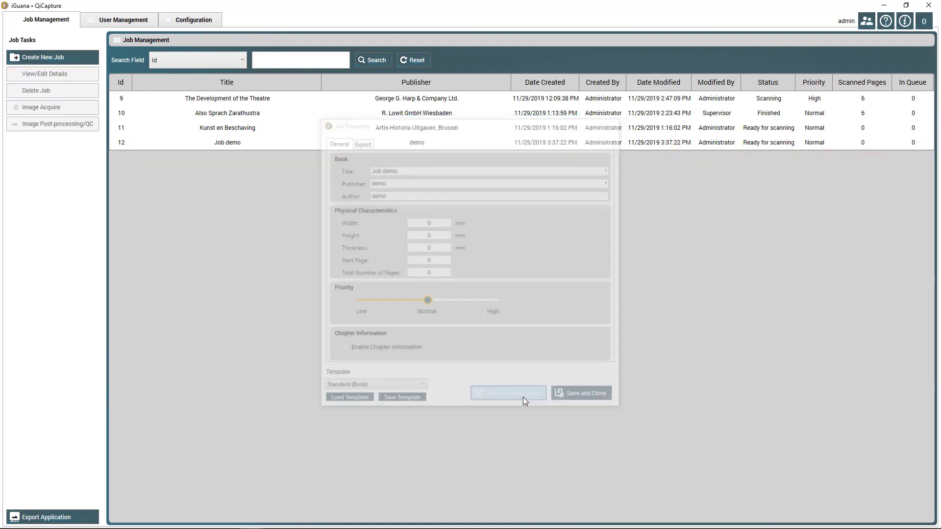
{"action": "left_click", "coordinate": [202, 99]}
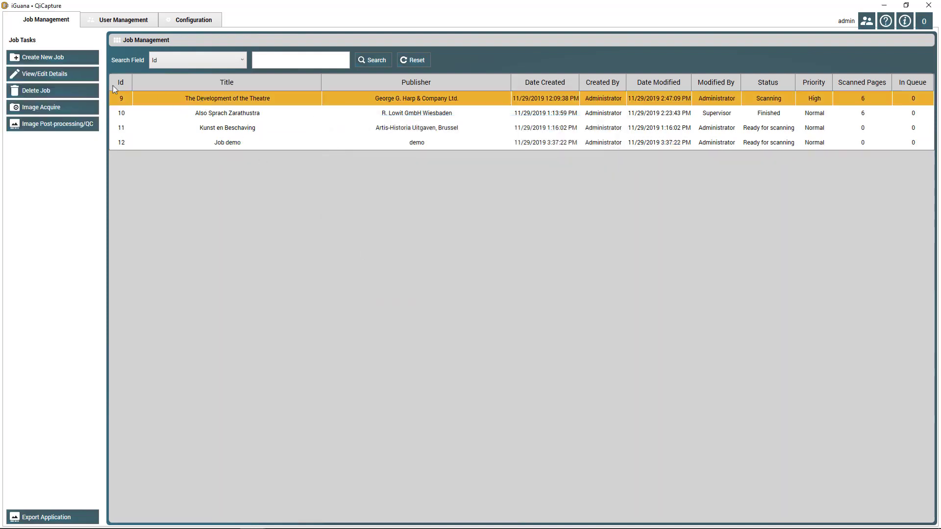
{"action": "left_click", "coordinate": [51, 77]}
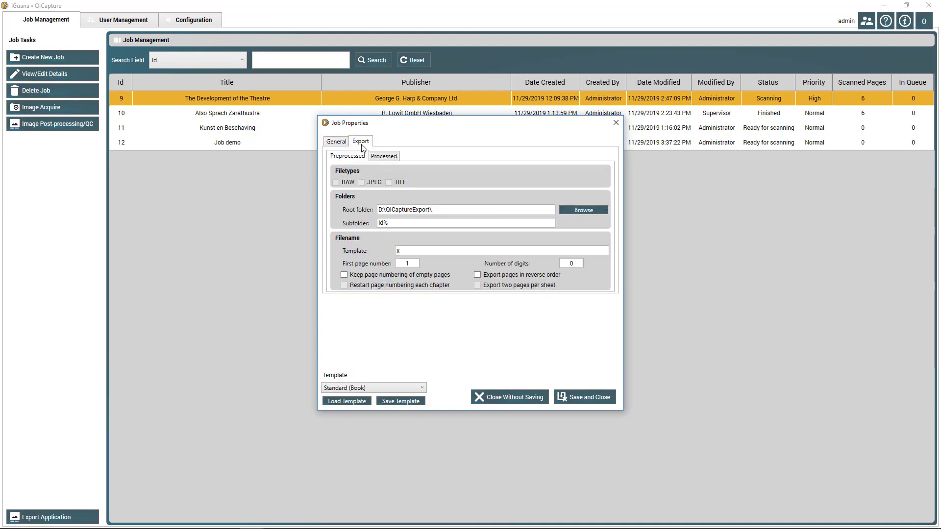
{"action": "left_click", "coordinate": [361, 145]}
{"action": "left_click", "coordinate": [522, 401]}
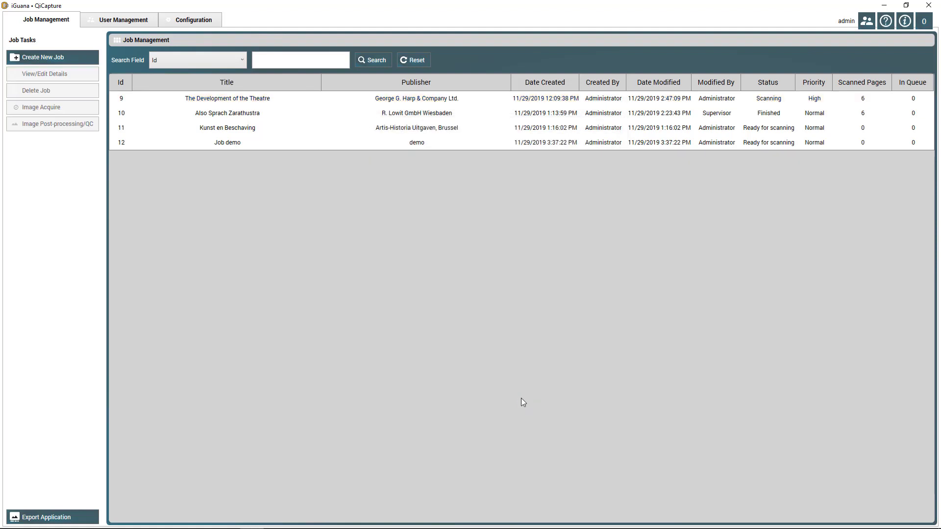
{"action": "left_click", "coordinate": [128, 143]}
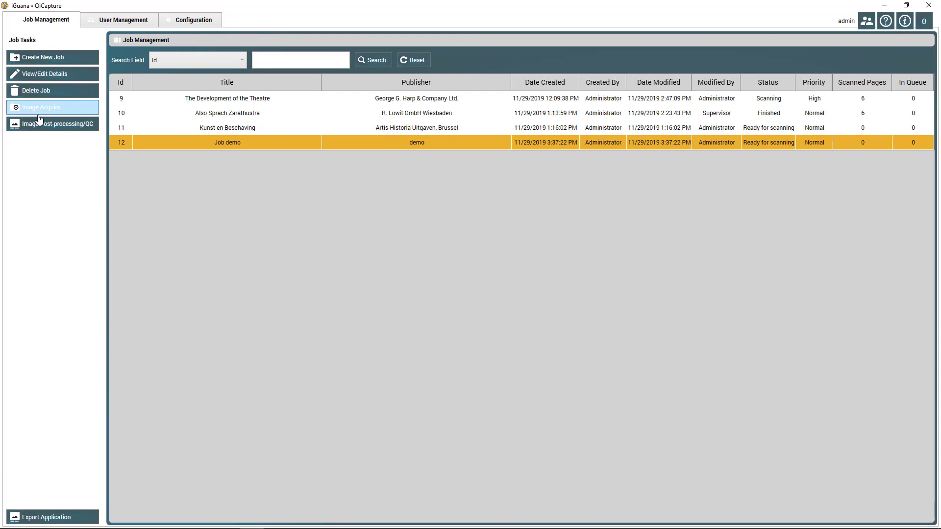
- Capture Job demo's book spreads with the cameras and show spread 1, pages 22–23
{"action": "left_click", "coordinate": [69, 111]}
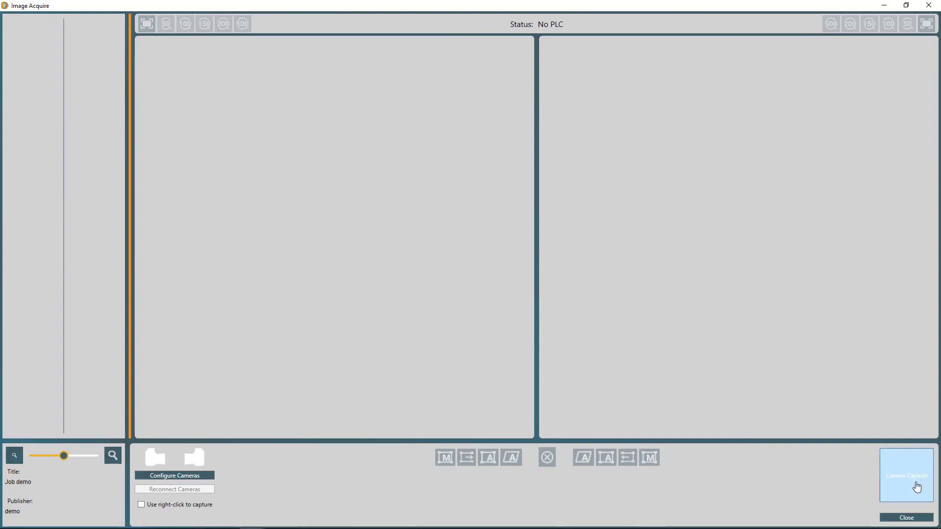
{"action": "left_click", "coordinate": [916, 487]}
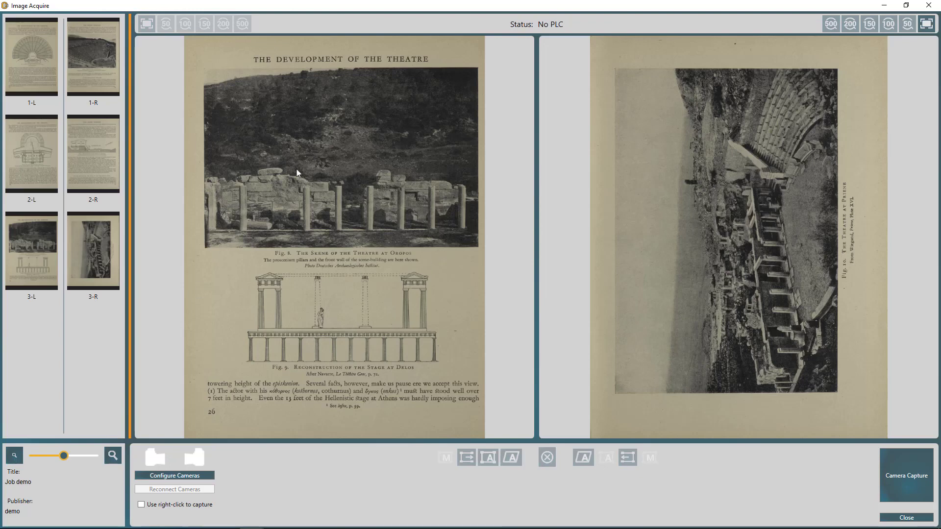
{"action": "left_click", "coordinate": [102, 60]}
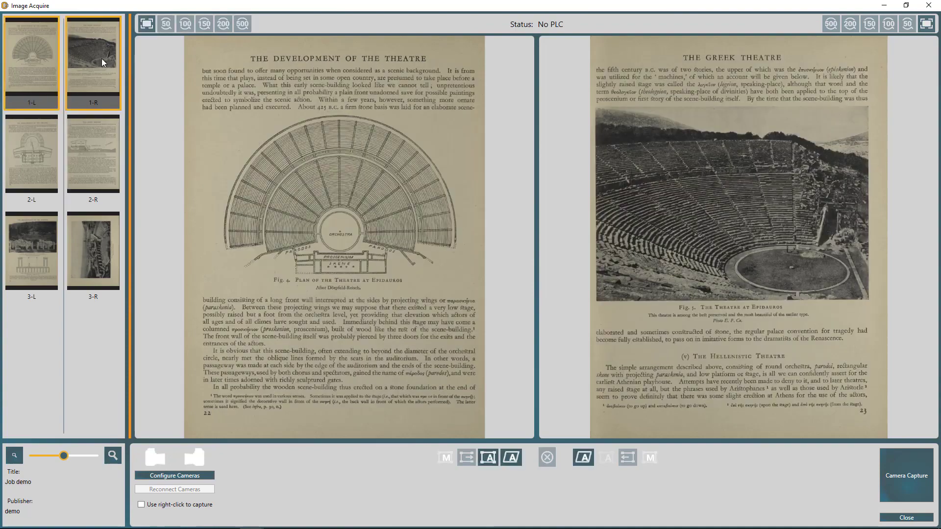
- Inspect spread 1 at 100% and 150% zoom, then fit both pages again
{"action": "left_click", "coordinate": [185, 24]}
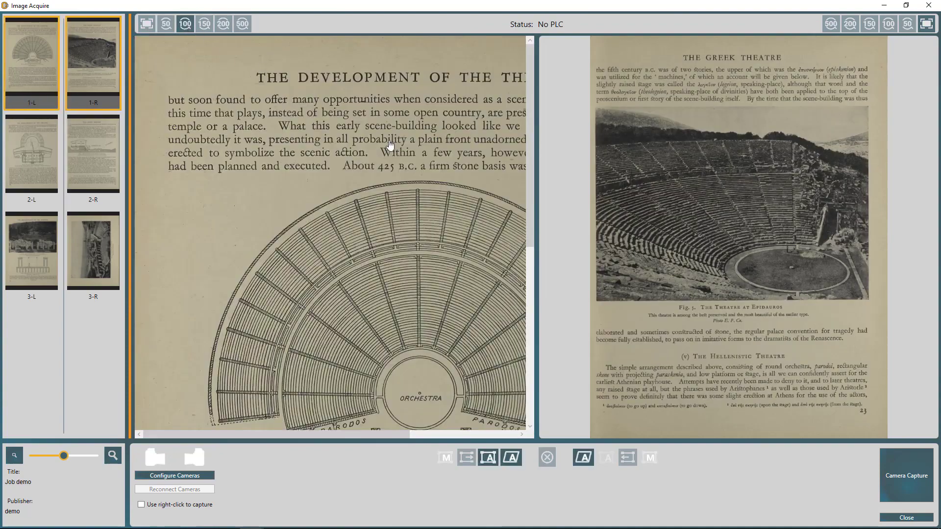
{"action": "left_click_drag", "start_coordinate": [388, 151], "coordinate": [252, 168]}
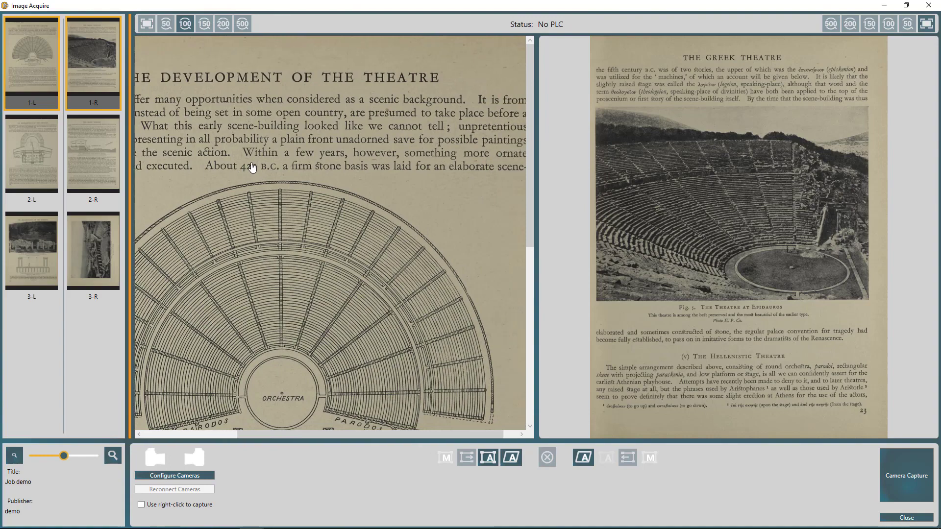
{"action": "left_click", "coordinate": [868, 23]}
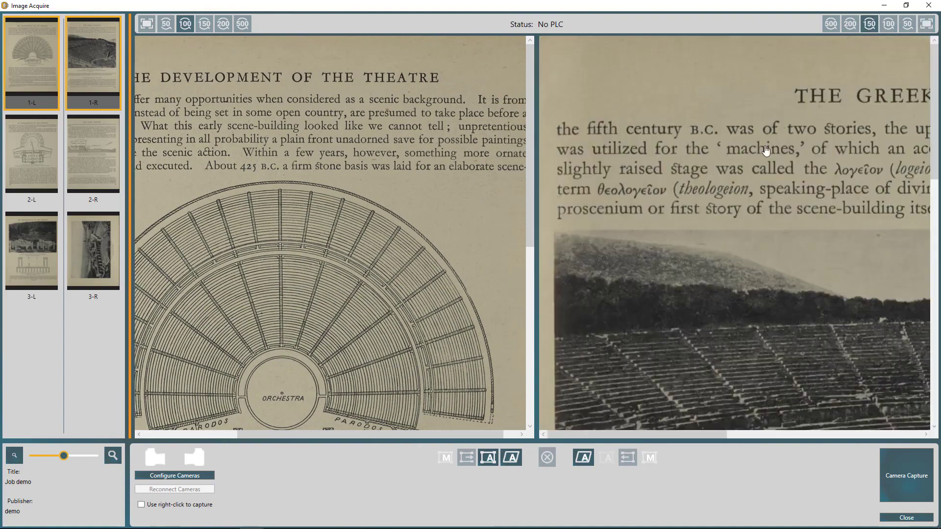
{"action": "mouse_move", "coordinate": [767, 275]}
{"action": "left_mouse_down"}
{"action": "mouse_move", "coordinate": [693, 327]}
{"action": "mouse_move", "coordinate": [650, 21]}
{"action": "left_mouse_up"}
{"action": "left_click_drag", "start_coordinate": [651, 242], "coordinate": [643, 4]}
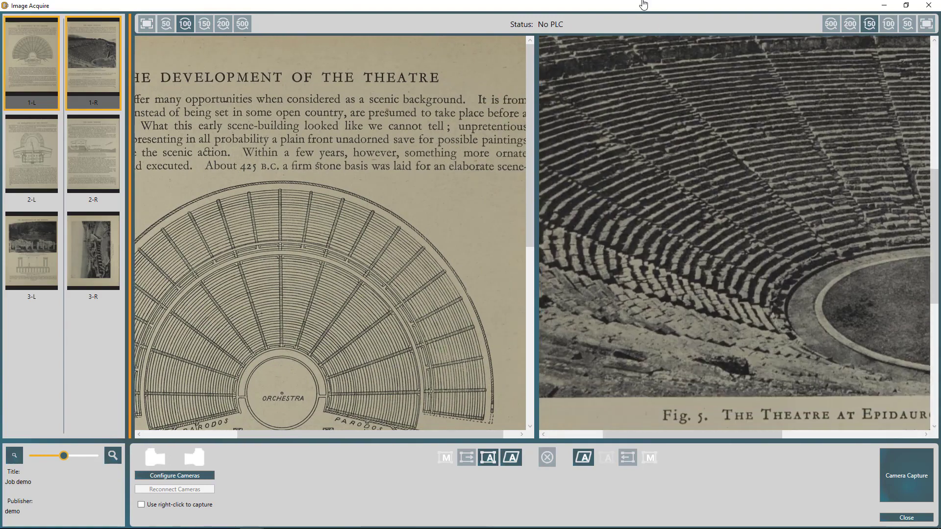
{"action": "left_click", "coordinate": [925, 24]}
{"action": "left_click", "coordinate": [146, 24]}
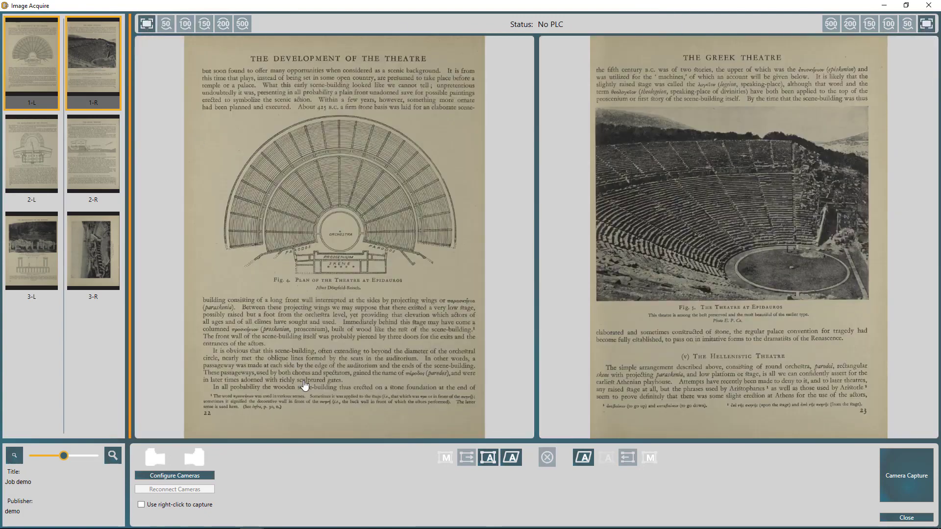
{"action": "left_click", "coordinate": [21, 169]}
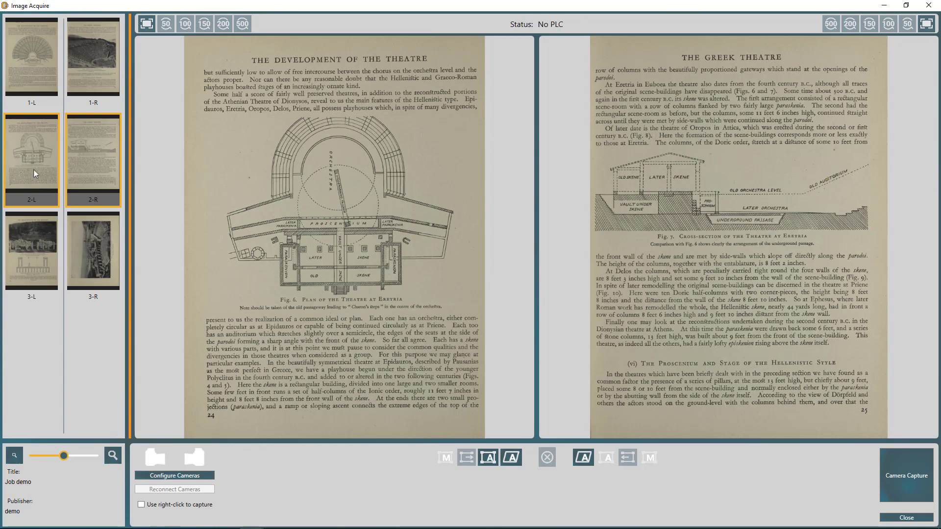
- Delete pages 2-L and 2-R of the unwanted second spread
{"action": "right_click", "coordinate": [33, 170]}
{"action": "left_click", "coordinate": [88, 187]}
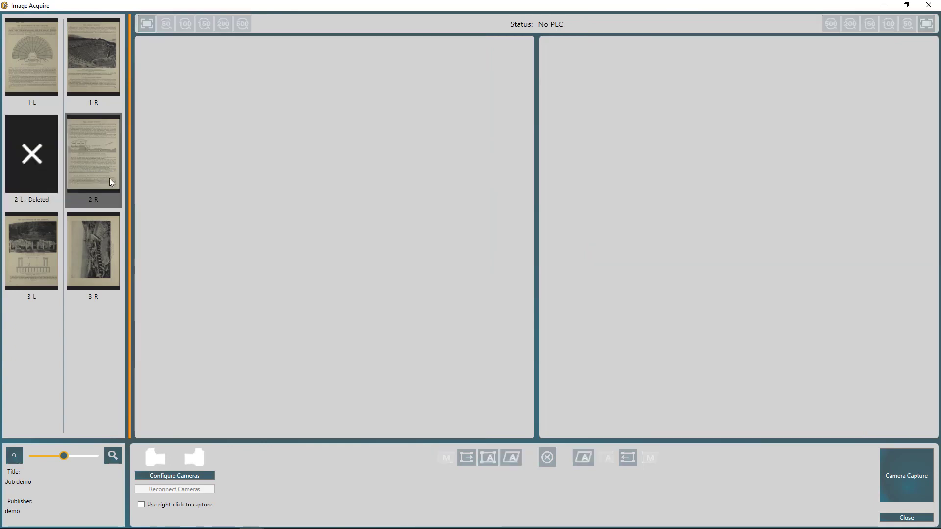
{"action": "right_click", "coordinate": [110, 178]}
{"action": "left_click", "coordinate": [131, 192]}
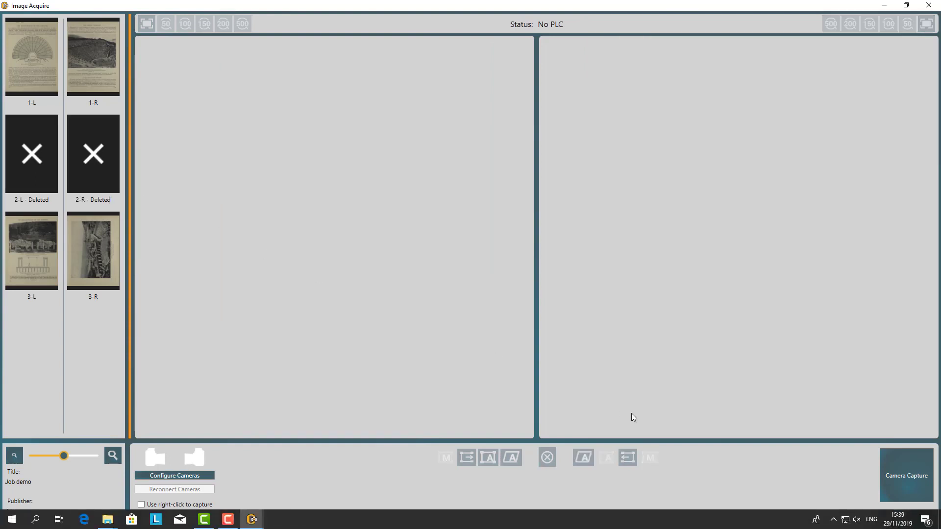
- Widen the thumbnail panel, enlarge the thumbnails, and close the acquisition window
{"action": "left_click_drag", "start_coordinate": [131, 266], "coordinate": [251, 273]}
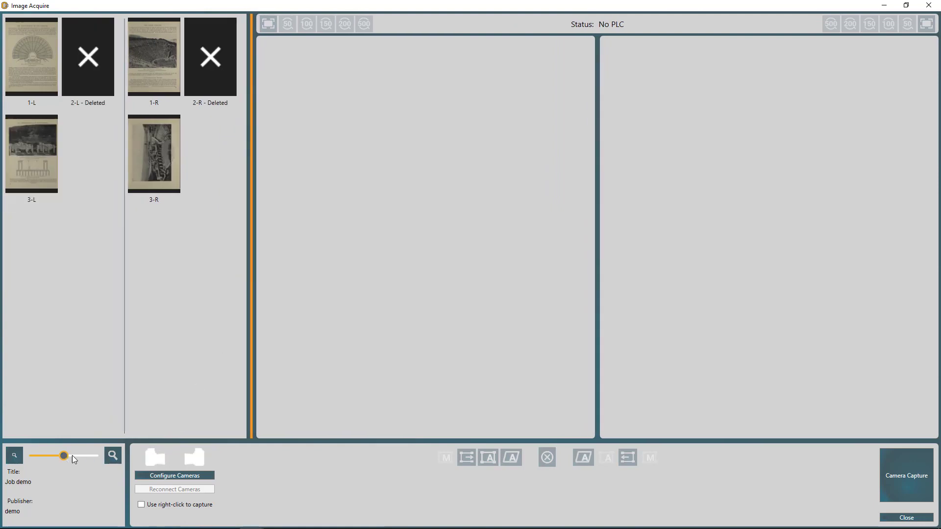
{"action": "mouse_move", "coordinate": [72, 455]}
{"action": "left_mouse_down"}
{"action": "mouse_move", "coordinate": [84, 456]}
{"action": "mouse_move", "coordinate": [62, 456]}
{"action": "mouse_move", "coordinate": [88, 457]}
{"action": "mouse_move", "coordinate": [79, 462]}
{"action": "left_mouse_up"}
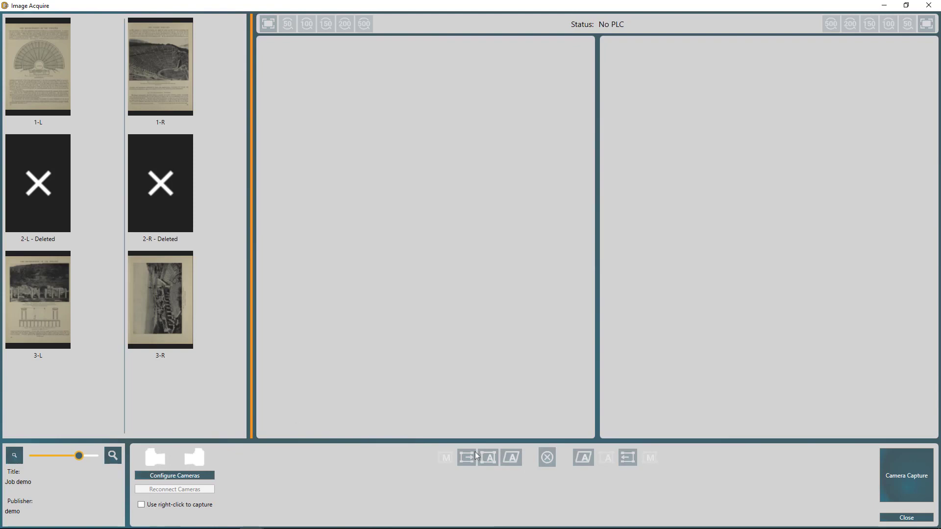
{"action": "left_click", "coordinate": [906, 517]}
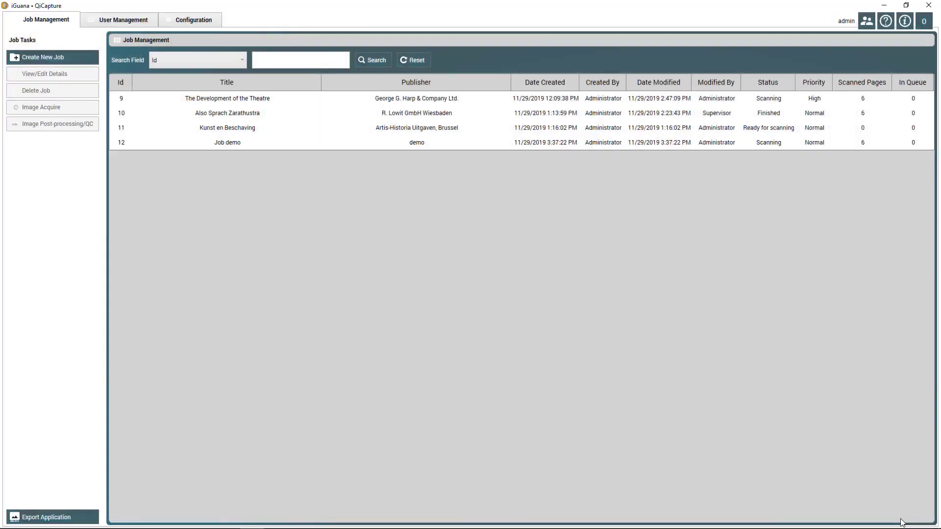
- Open Job demo in post-processing with page 1-R at 100% beside page 1-L
{"action": "left_click", "coordinate": [215, 143]}
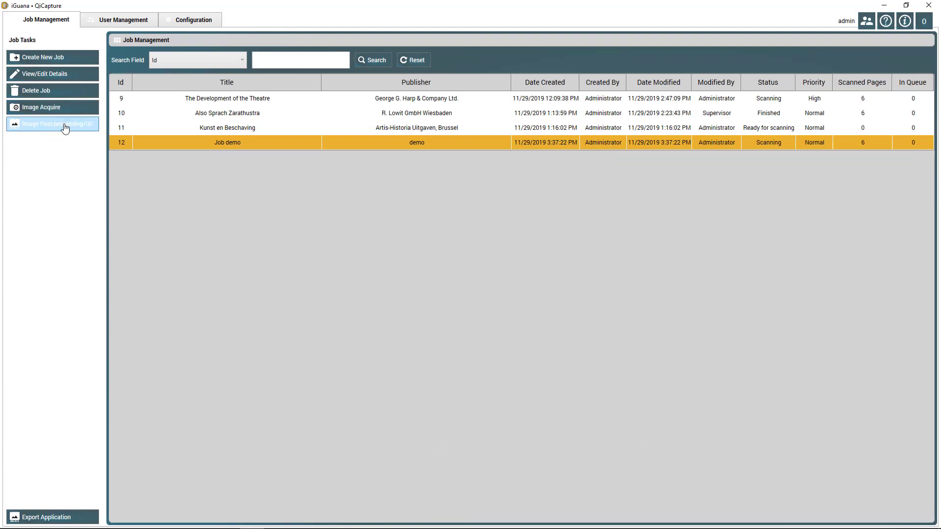
{"action": "left_click", "coordinate": [65, 128]}
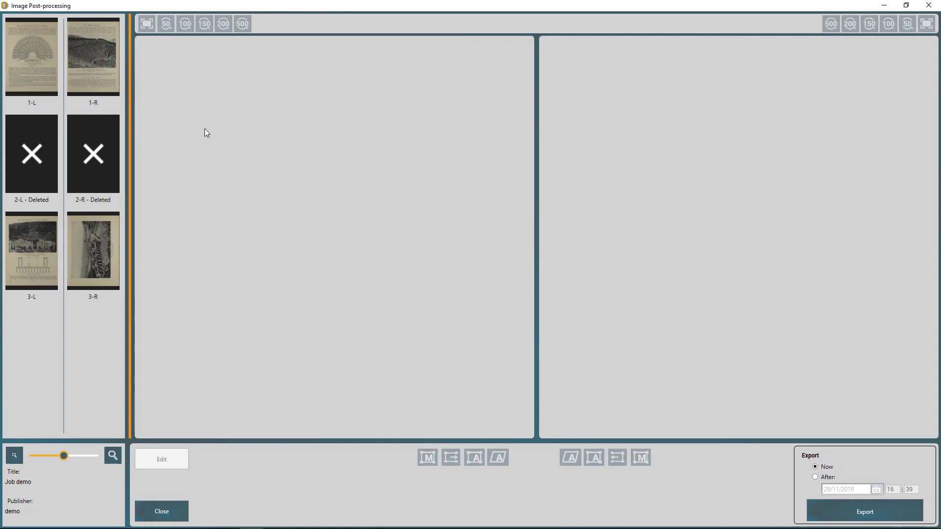
{"action": "left_click", "coordinate": [75, 50]}
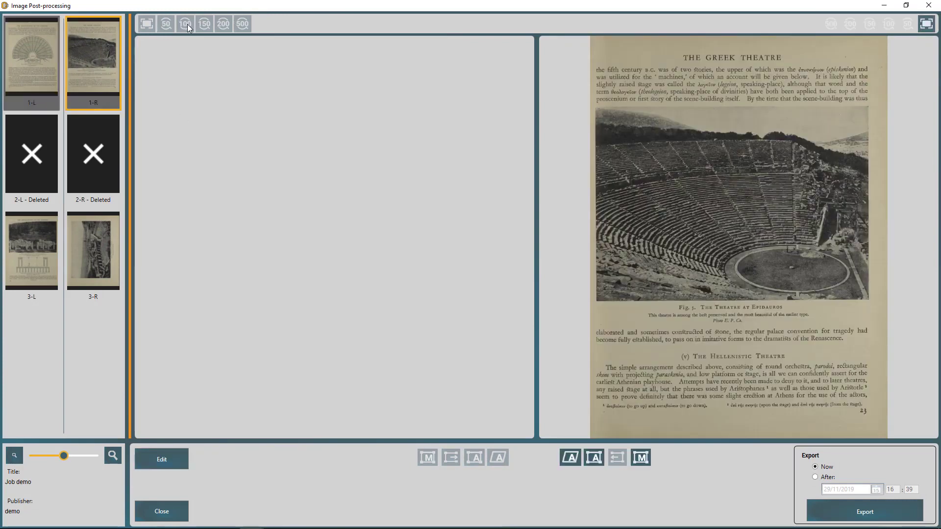
{"action": "left_click", "coordinate": [889, 25]}
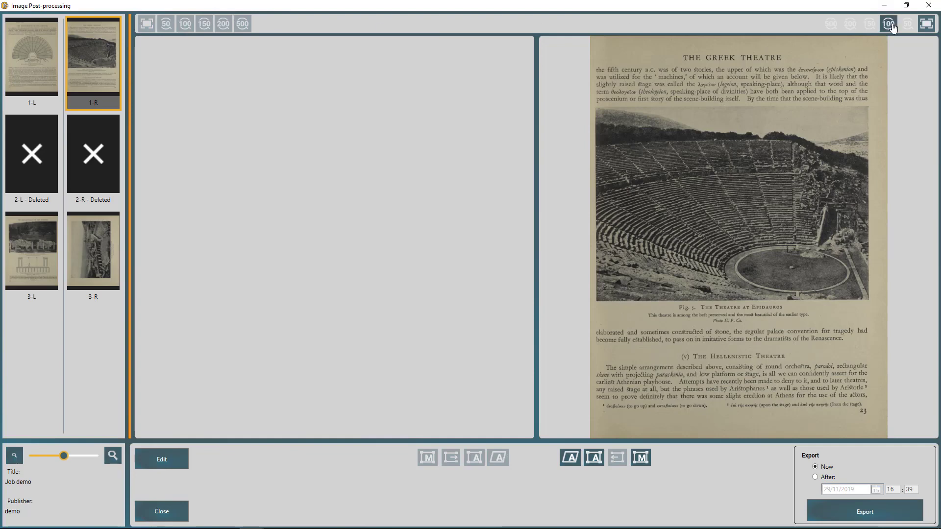
{"action": "left_click", "coordinate": [21, 45]}
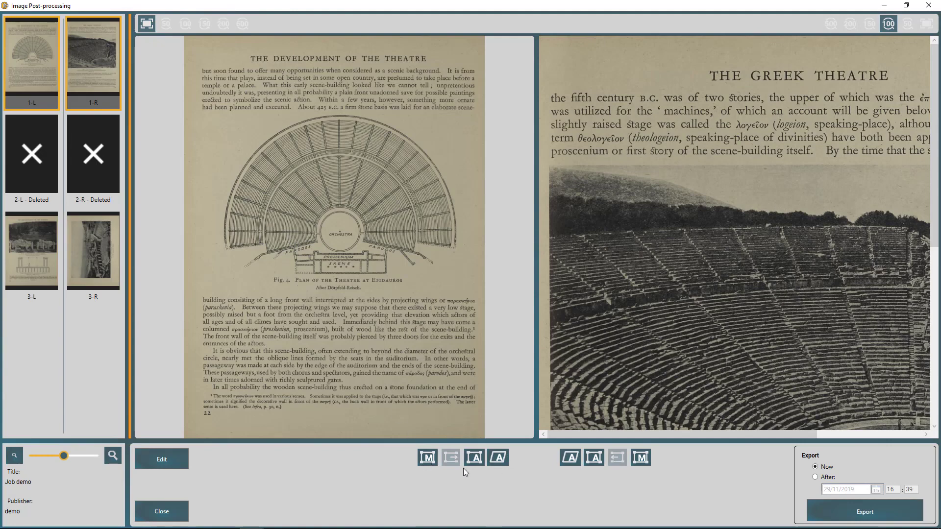
- Frame the Fig. 4 theatre plan on 1-L and the Epidaurus photo on 1-R, cropping 1-L
{"action": "left_click", "coordinate": [427, 458]}
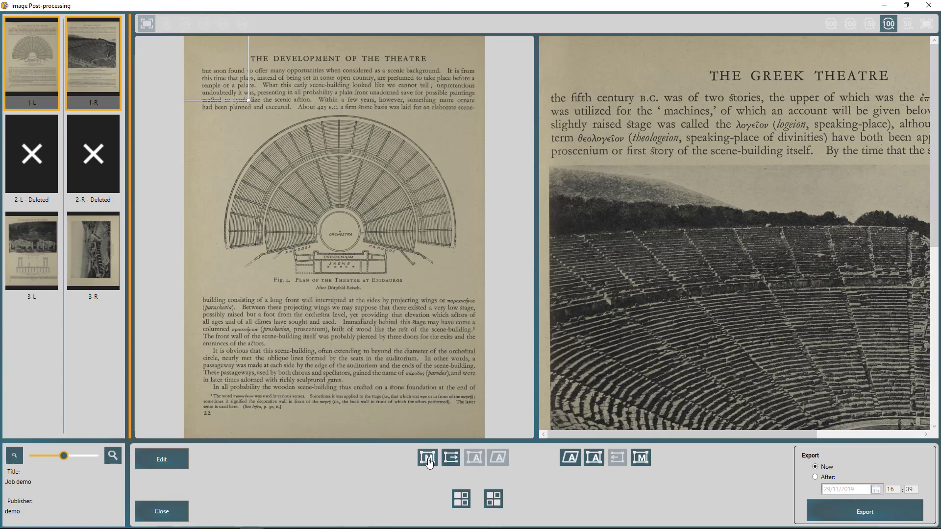
{"action": "left_click_drag", "start_coordinate": [234, 93], "coordinate": [467, 298]}
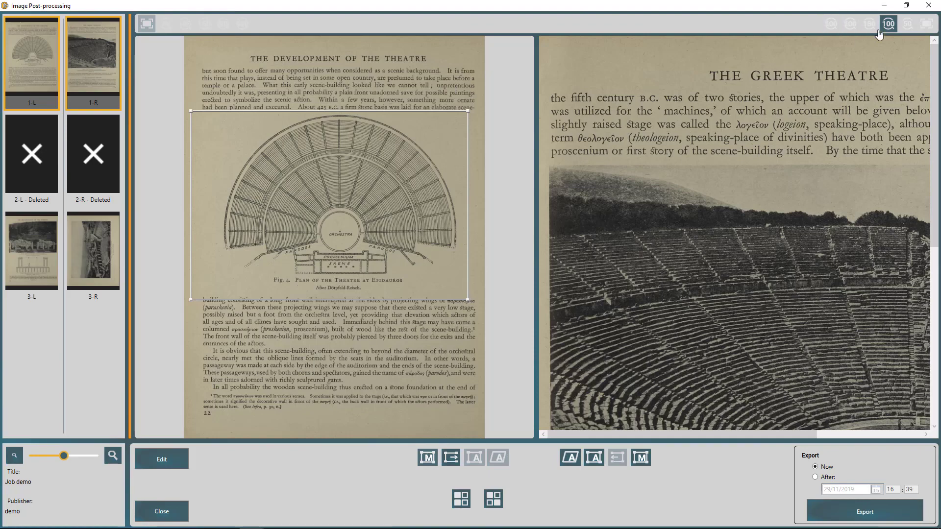
{"action": "left_click", "coordinate": [926, 23]}
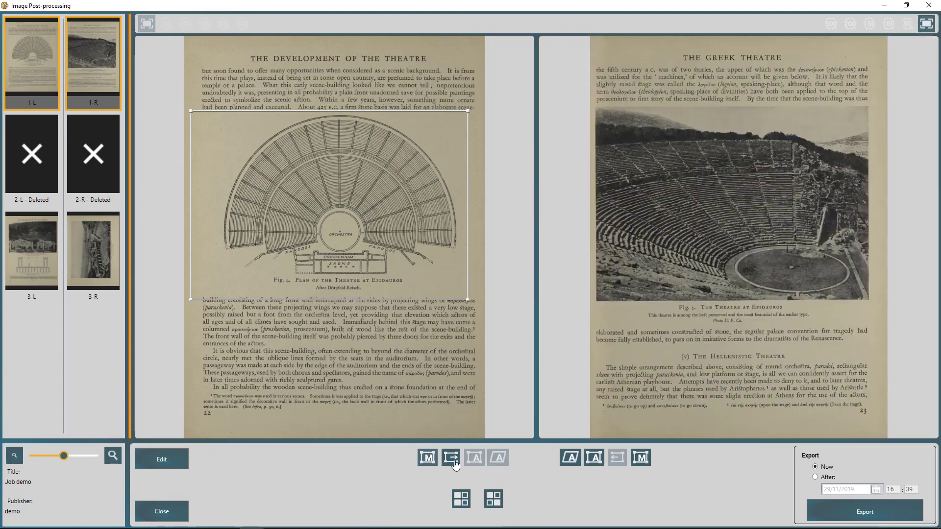
{"action": "left_click", "coordinate": [455, 464]}
{"action": "left_click_drag", "start_coordinate": [686, 232], "coordinate": [685, 232]}
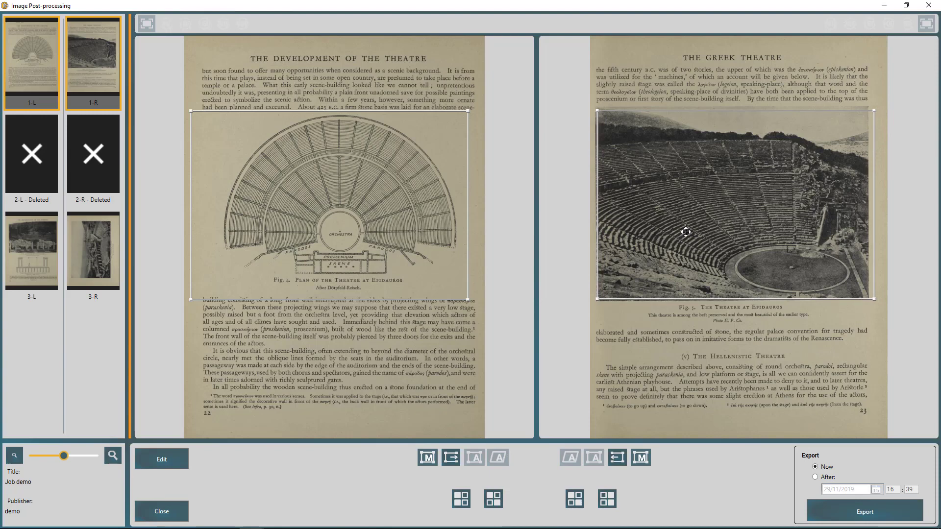
{"action": "left_click", "coordinate": [461, 499]}
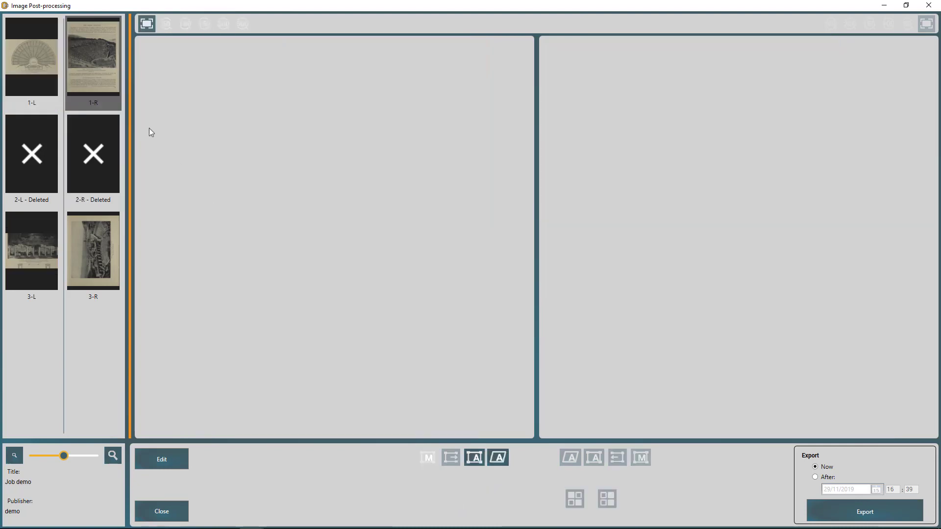
- Apply the Epidaurus photo crop on page 1-R, review it, then edit page 3-R's image
{"action": "left_click", "coordinate": [98, 66]}
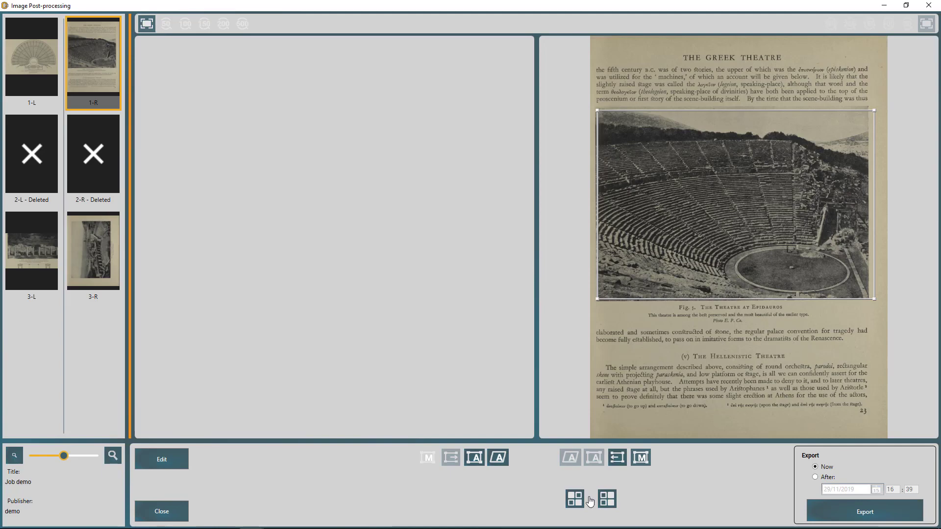
{"action": "left_click", "coordinate": [574, 503]}
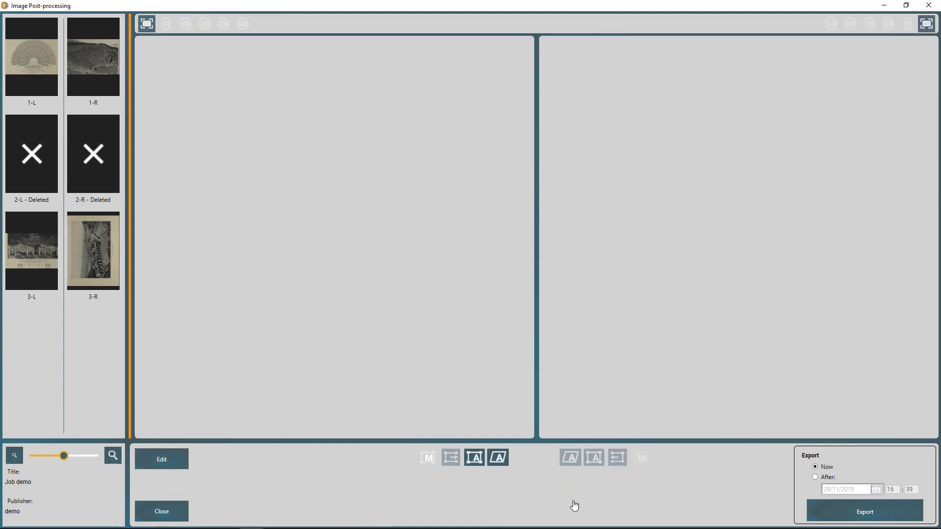
{"action": "left_click", "coordinate": [87, 58]}
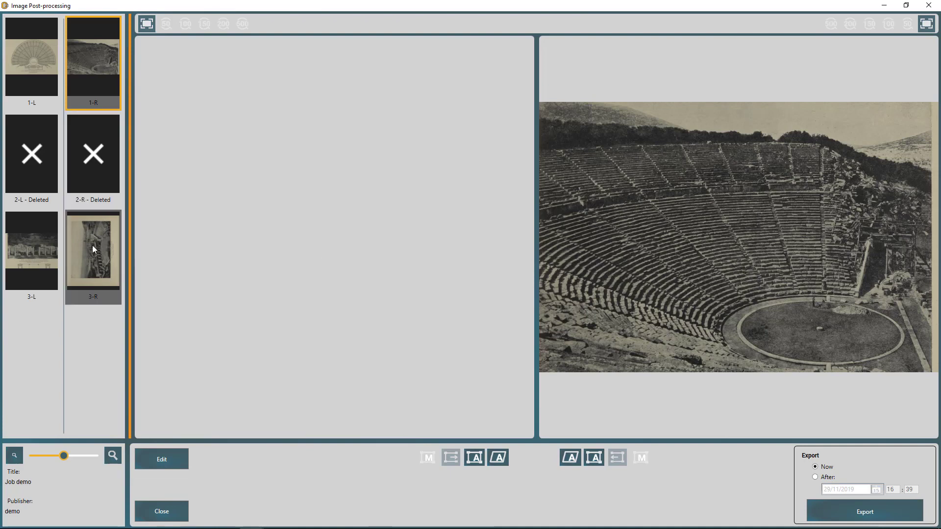
{"action": "left_click", "coordinate": [88, 262]}
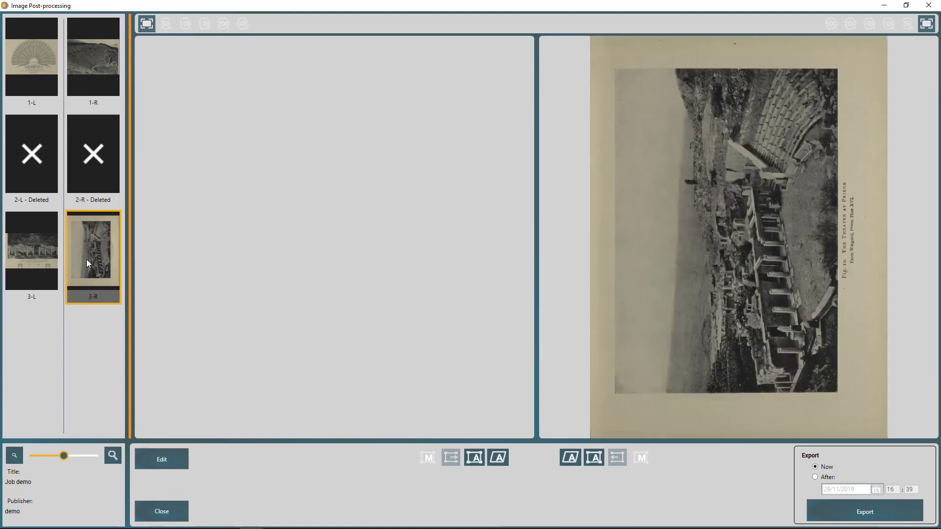
{"action": "left_click", "coordinate": [165, 465]}
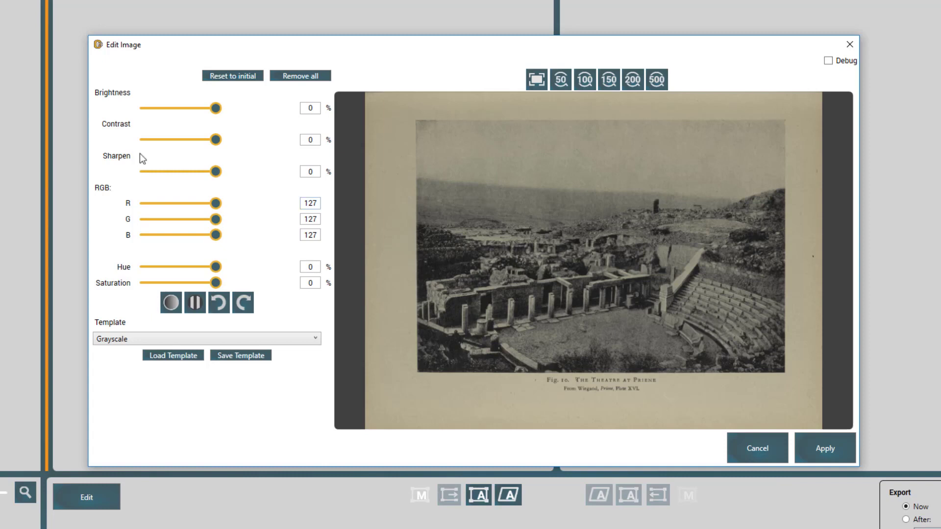
- Make page 3-R black and white with the Grayscale template and 32% brightness, and apply it
{"action": "left_click", "coordinate": [195, 303]}
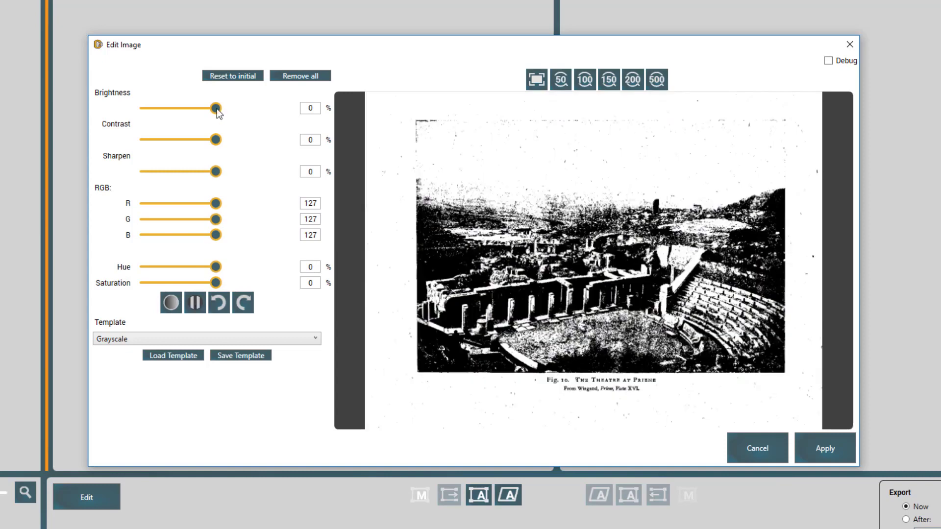
{"action": "left_click_drag", "start_coordinate": [217, 108], "coordinate": [238, 126]}
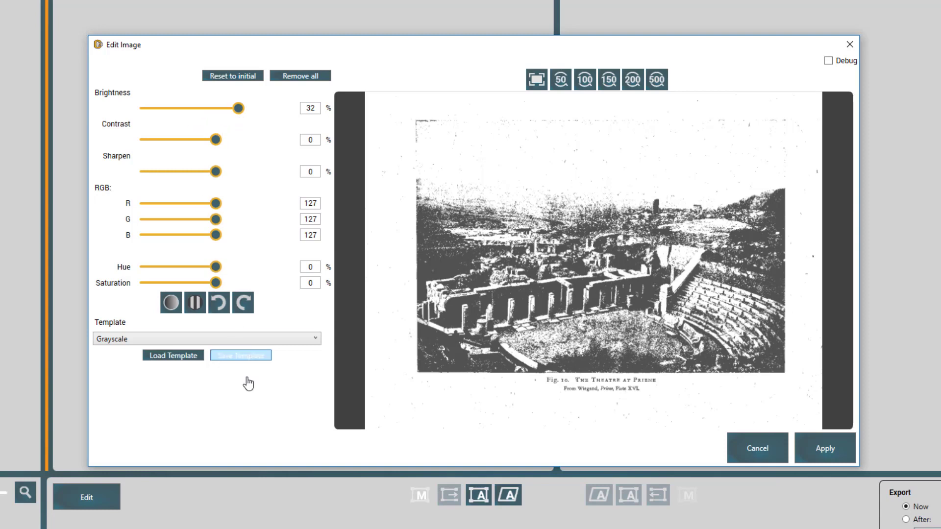
{"action": "left_click", "coordinate": [315, 338]}
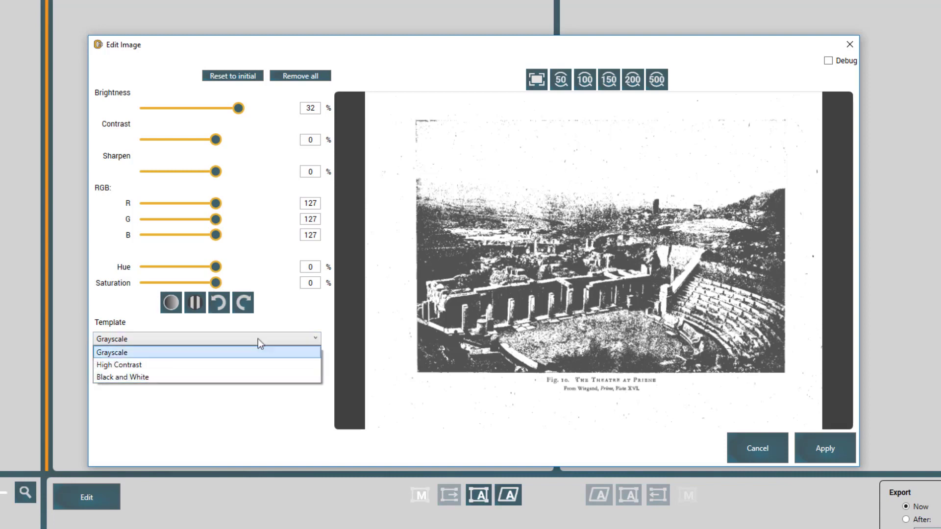
{"action": "left_click", "coordinate": [307, 319]}
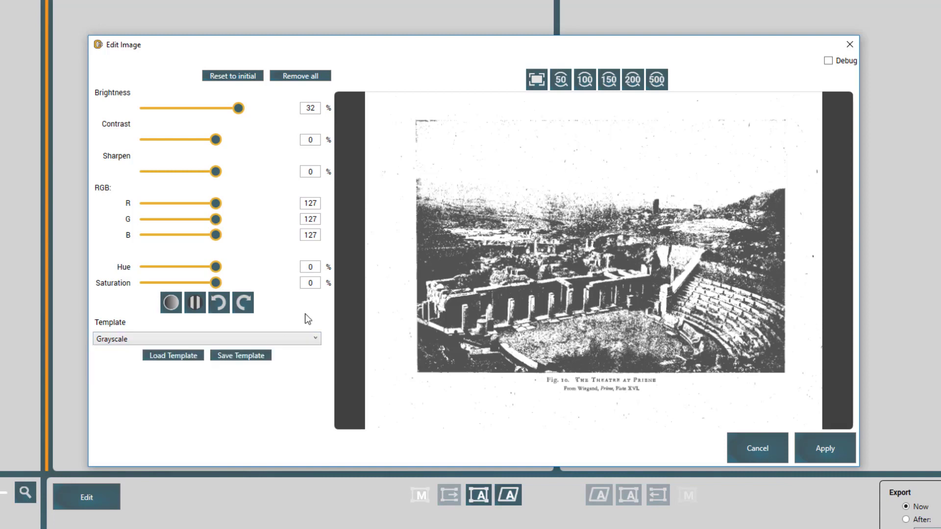
{"action": "left_click", "coordinate": [835, 460]}
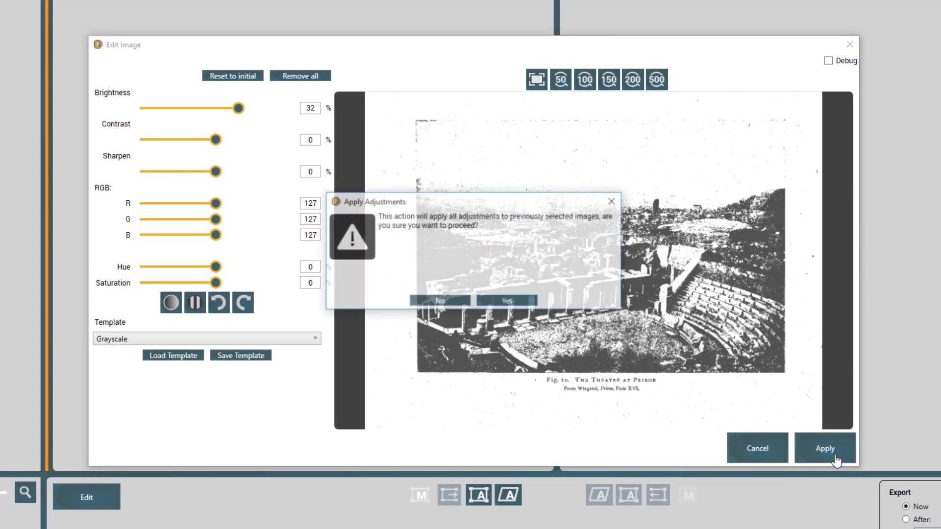
{"action": "left_click", "coordinate": [506, 301]}
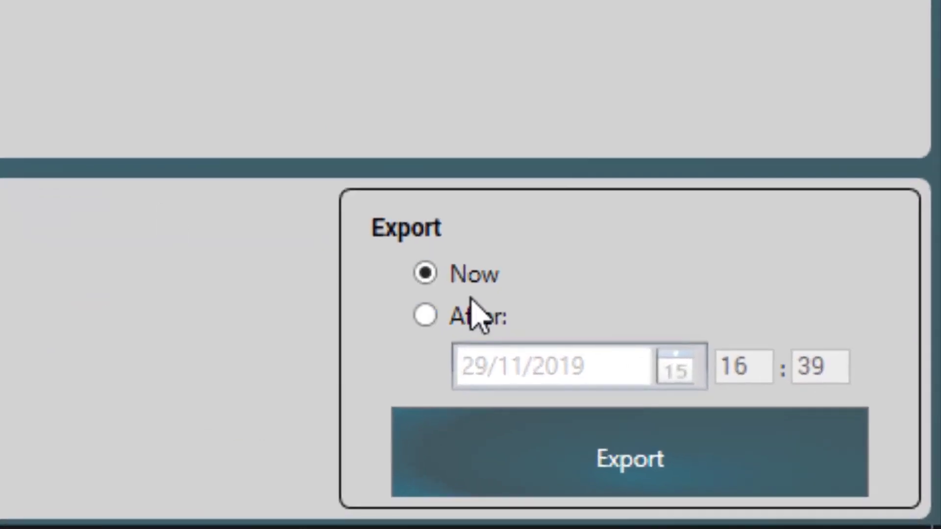
- Preview the After schedule with date 29/11/2019, revert to Now, and start the export
{"action": "left_click", "coordinate": [431, 318]}
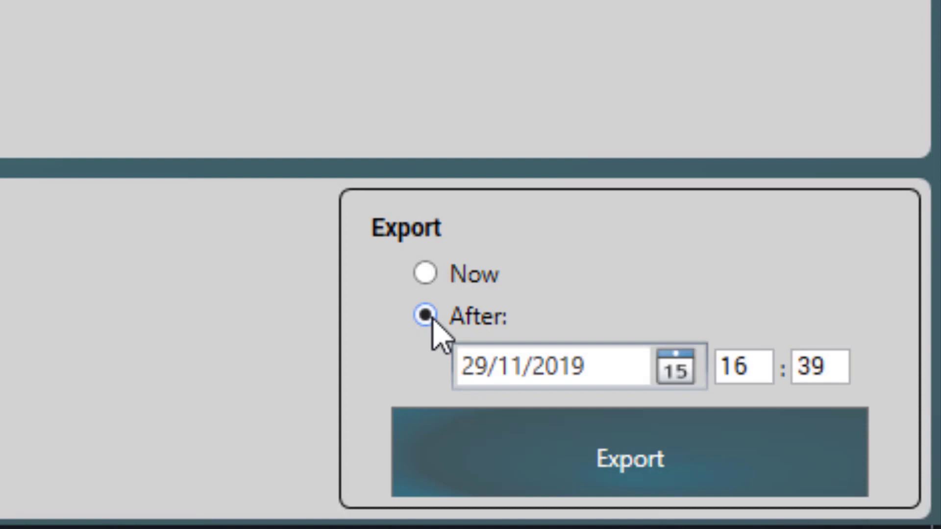
{"action": "left_click", "coordinate": [674, 371]}
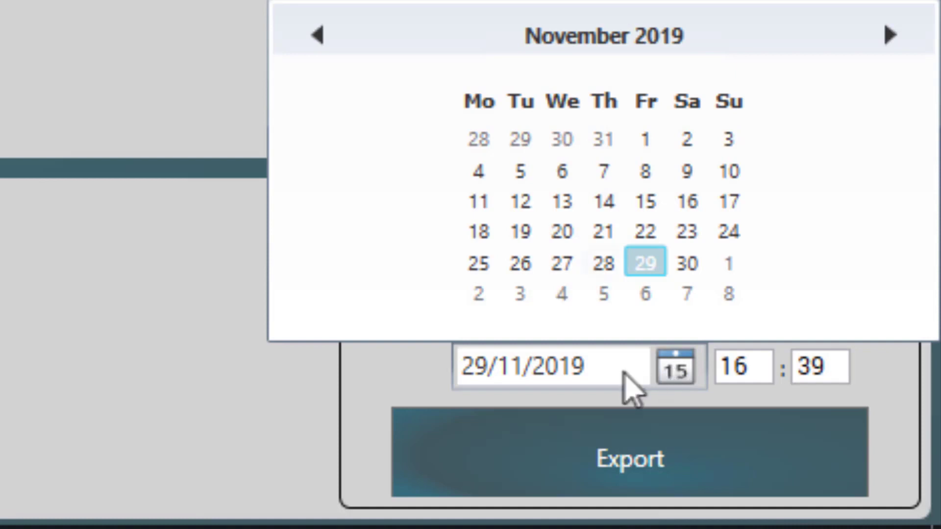
{"action": "left_click", "coordinate": [236, 404]}
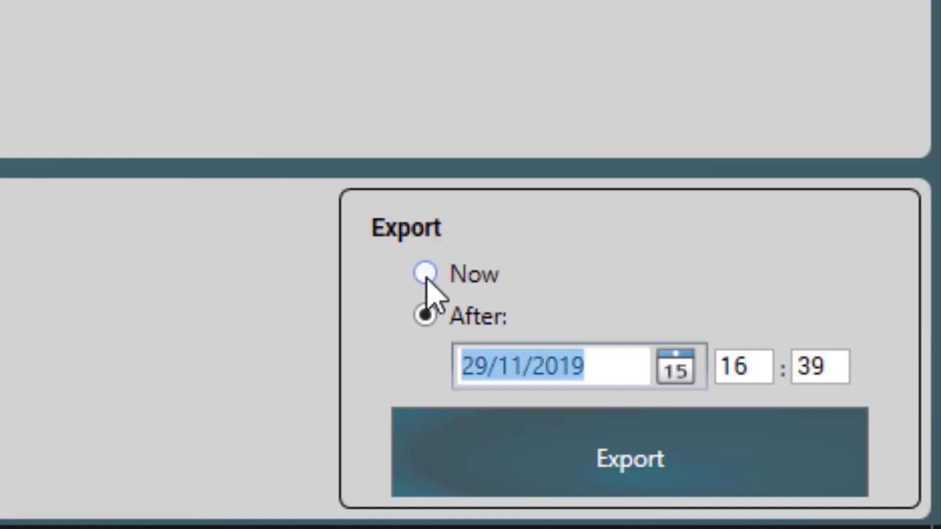
{"action": "left_click", "coordinate": [426, 277]}
{"action": "left_click", "coordinate": [798, 482]}
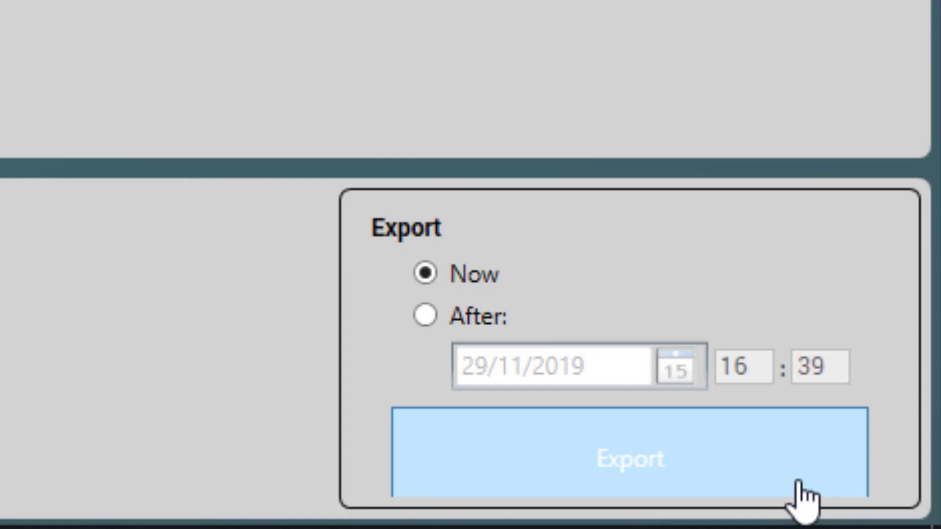
{"action": "left_click", "coordinate": [681, 485]}
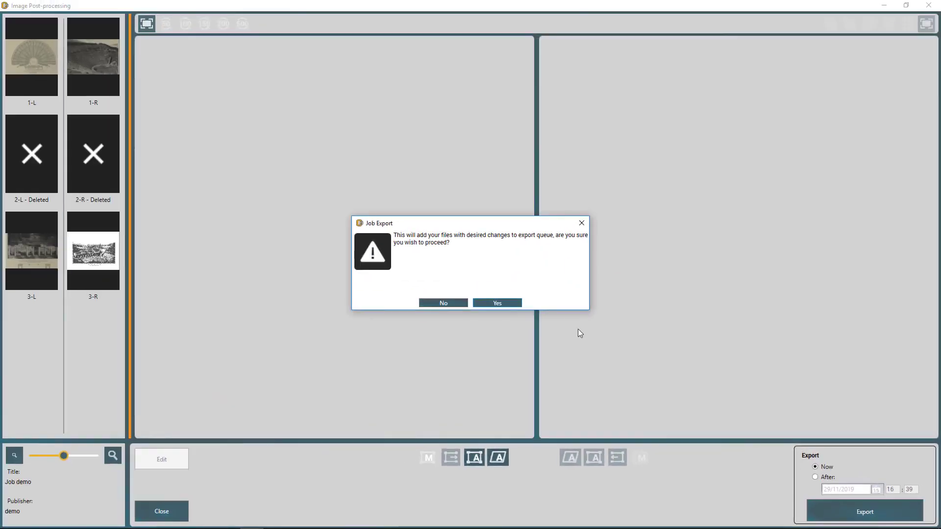
- Confirm queuing Job demo for export, dismiss the Batch Processing and Job Queue windows, and return to the job list
{"action": "left_click", "coordinate": [508, 304]}
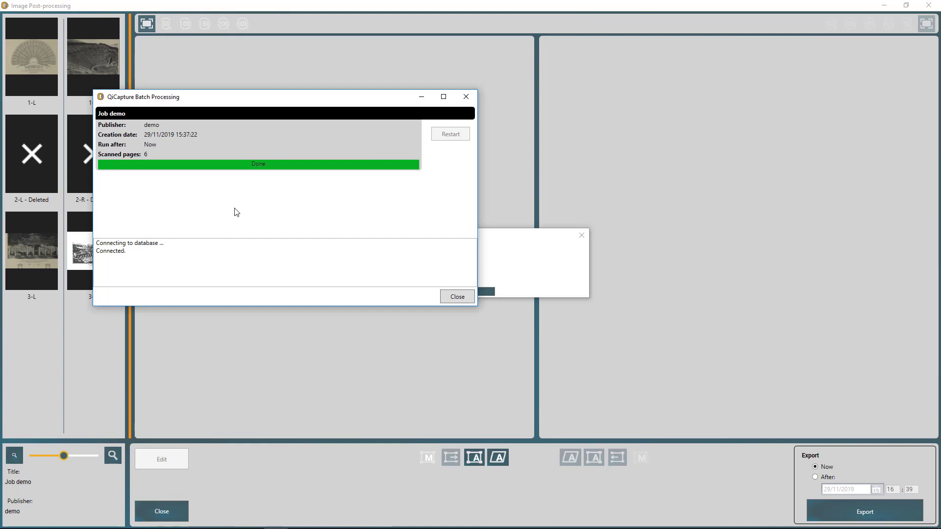
{"action": "left_click", "coordinate": [457, 296]}
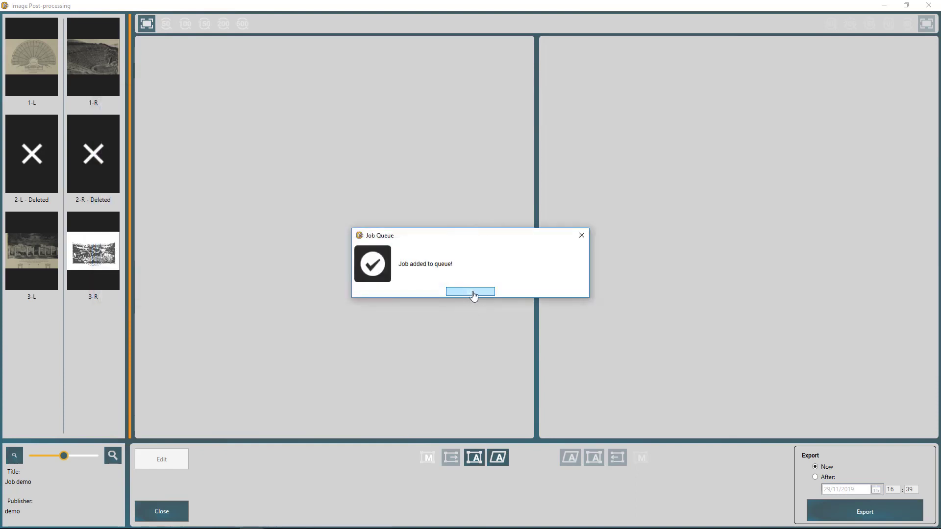
{"action": "left_click", "coordinate": [473, 294]}
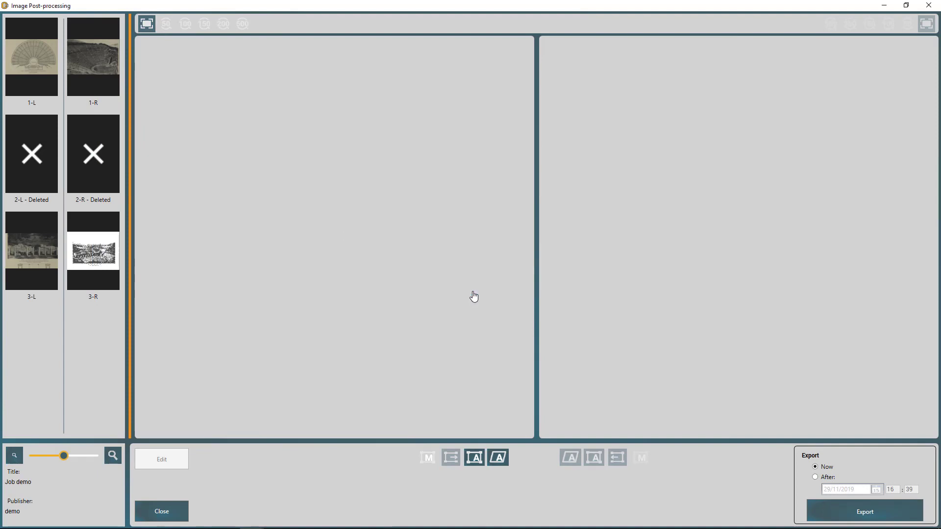
{"action": "left_click", "coordinate": [162, 511]}
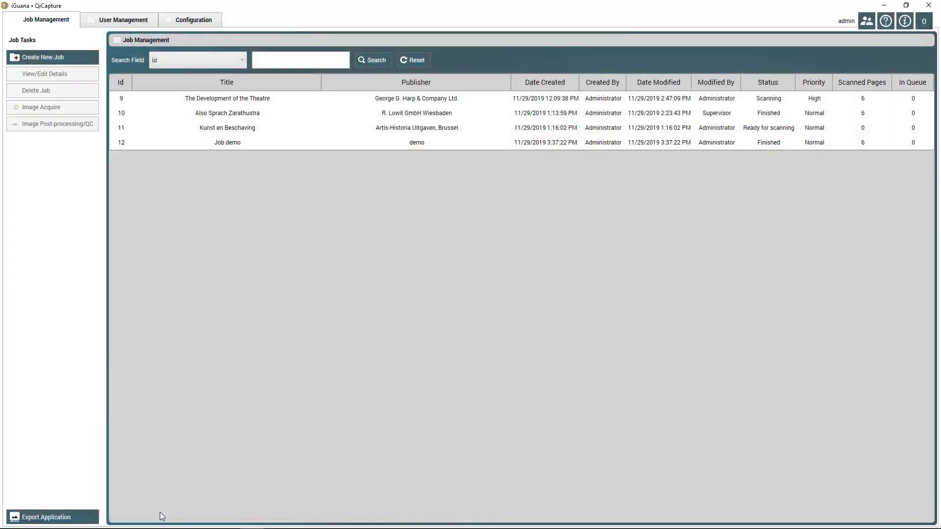